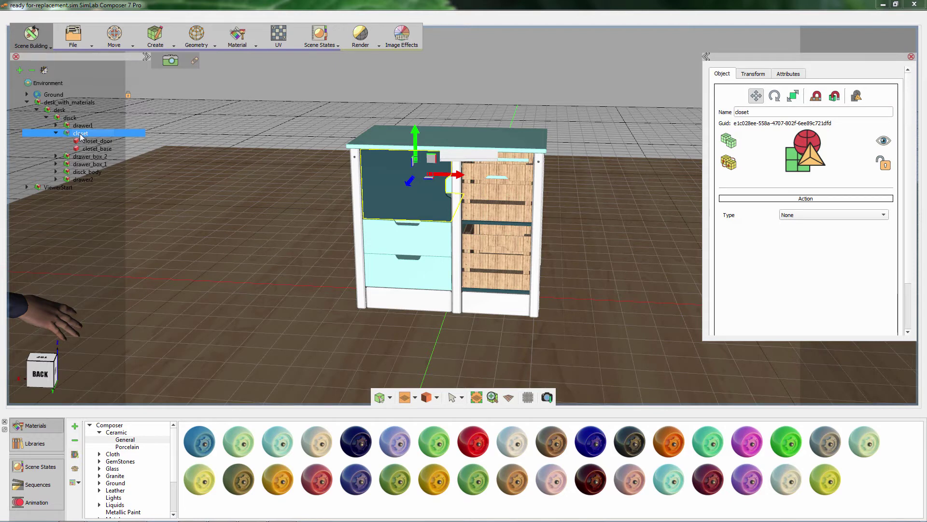
Step: Add a parent group named CLOSET-MOVE above the closet part, then select the drawer2 part
right_click(82, 137)
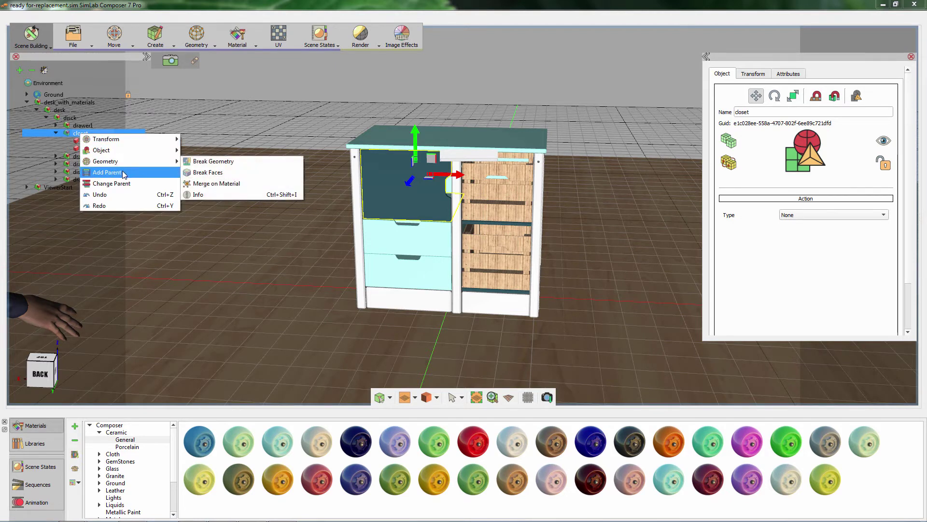
left_click(124, 174)
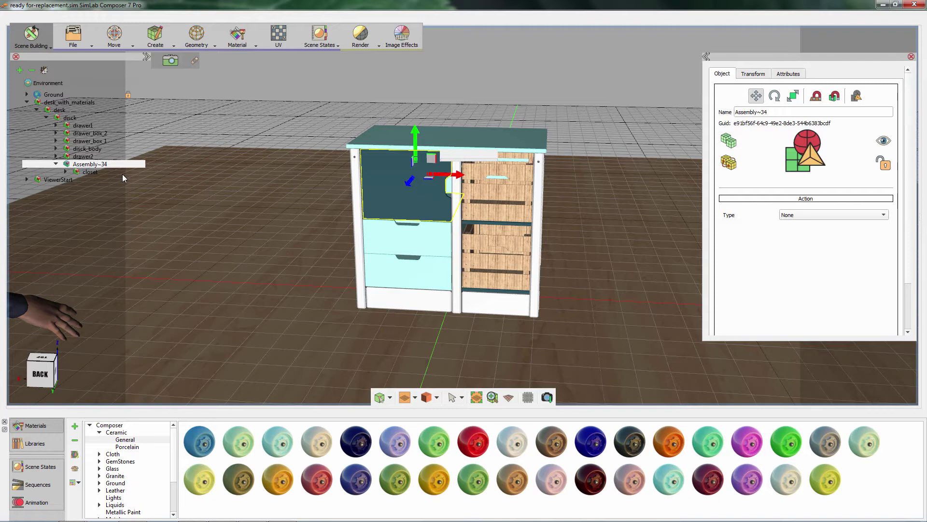
double_click(792, 113)
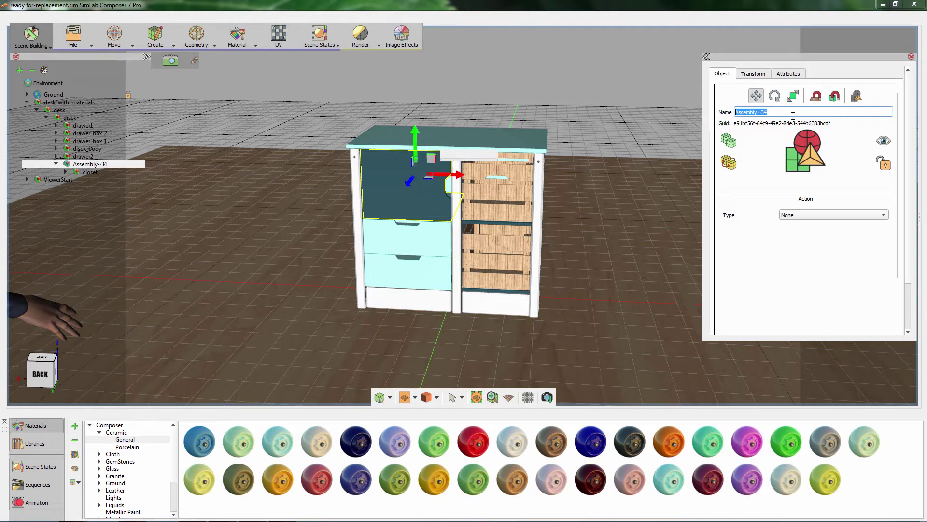
type("CLOSET-MOVE")
key("Return")
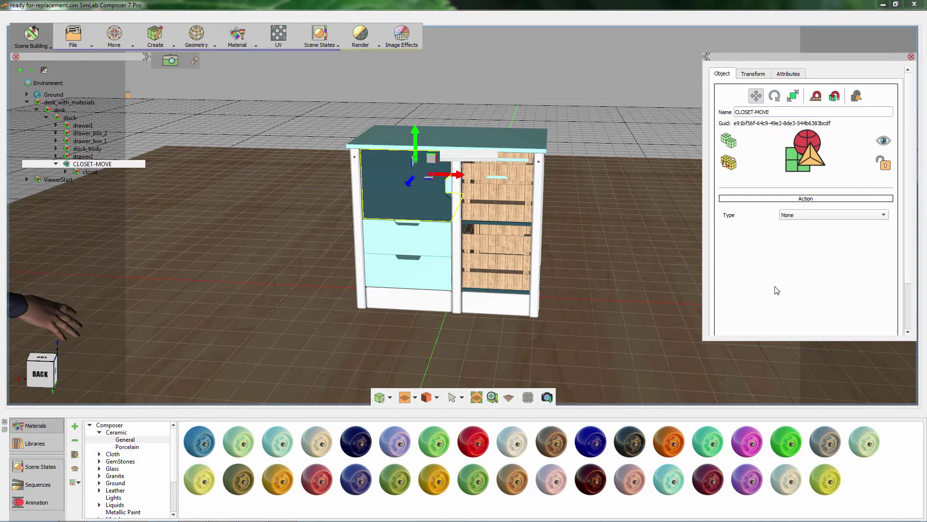
left_click(384, 244)
left_click(384, 247)
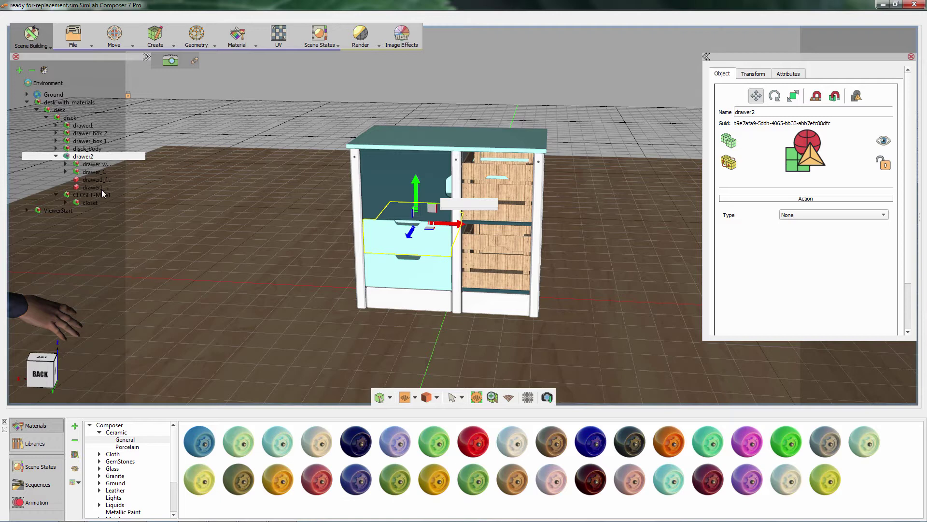
Step: Wrap drawer2 in a new parent group named DRAWER2-MOVE
left_click(85, 159)
right_click(88, 157)
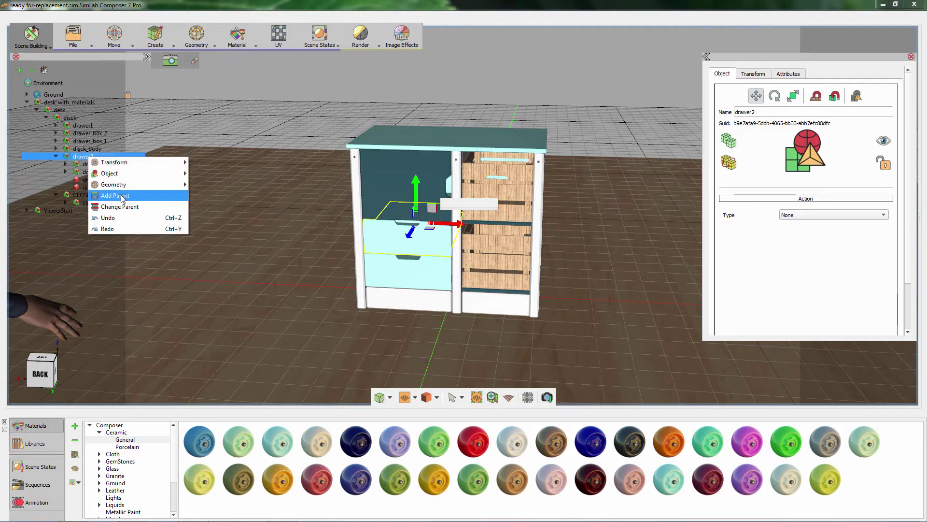
left_click(121, 195)
triple_click(778, 111)
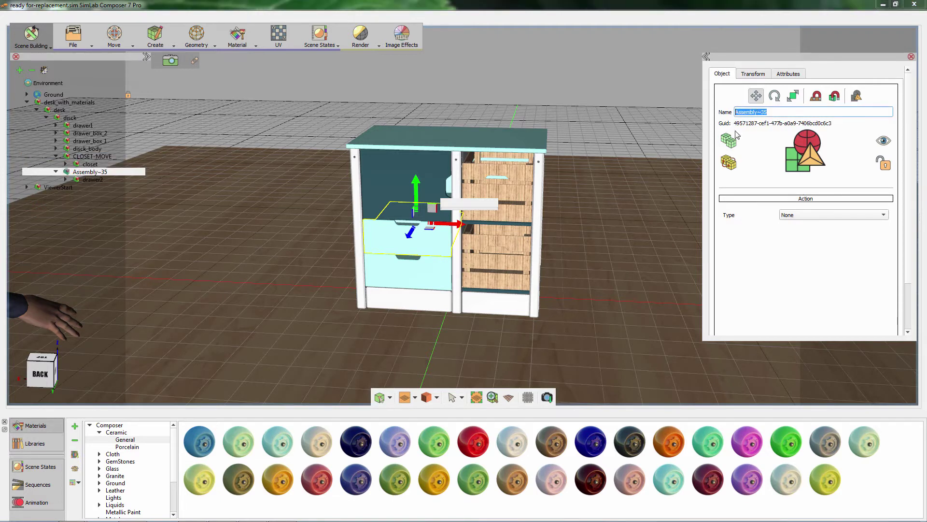
type("DRAWER2-MOVE")
key("Return")
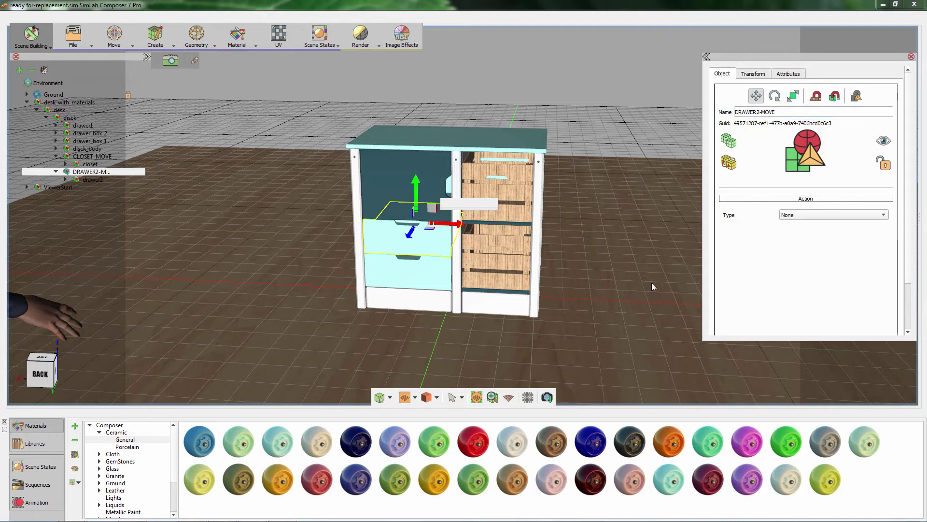
Step: Wrap drawer1 in a new parent group named DRAWER1-MOVE
left_click(392, 273)
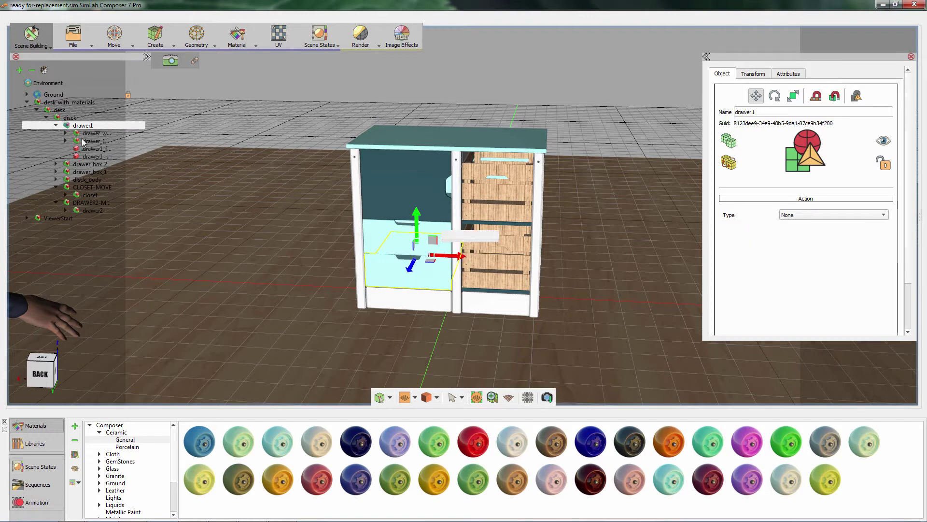
right_click(84, 126)
left_click(113, 164)
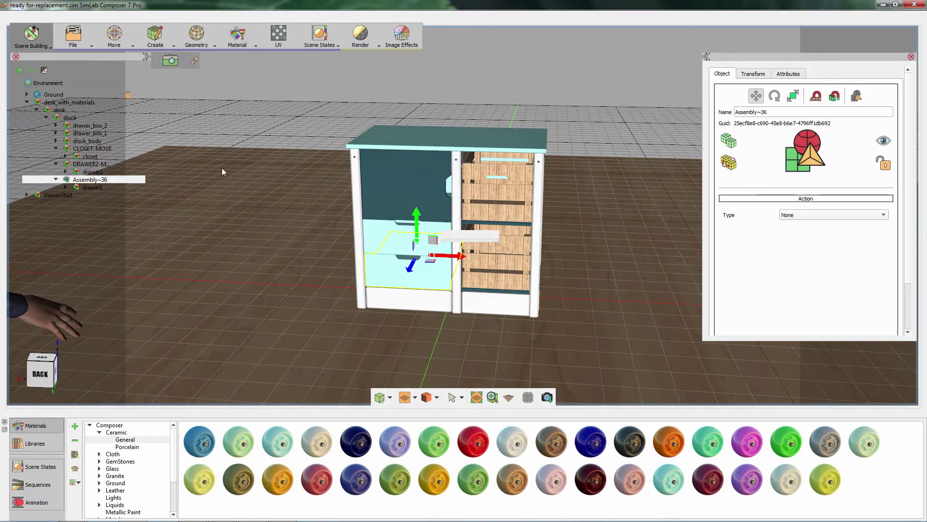
type("D")
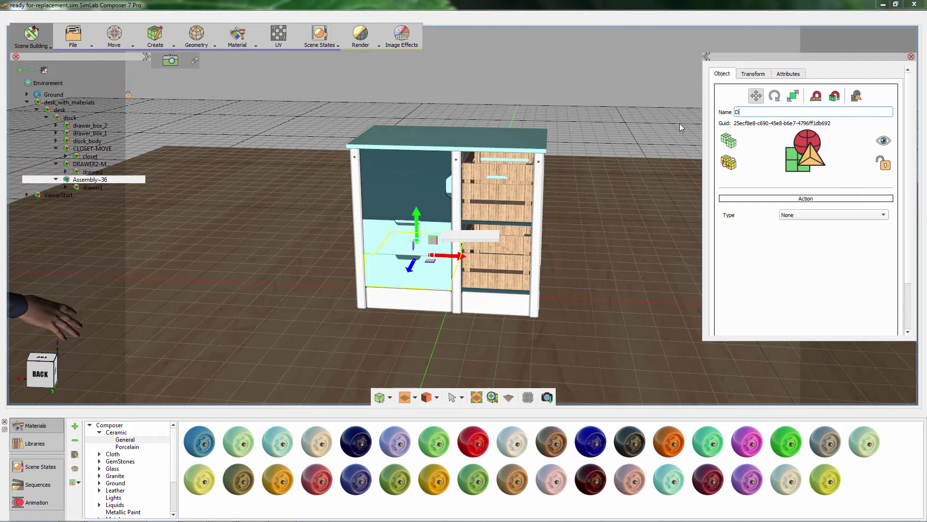
type("RAWER1-MOVE")
key("Return")
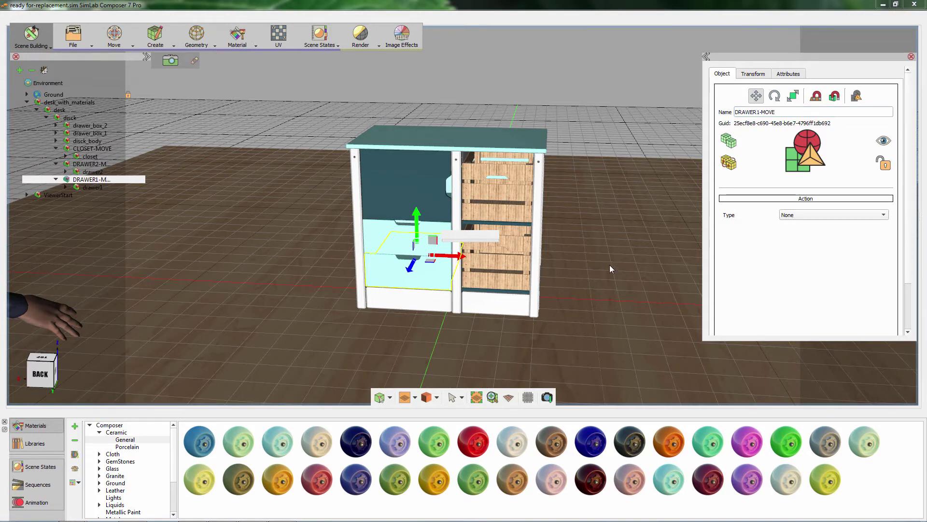
Step: Select the whole desk_with_materials model by stepping up from the closet door
left_click(475, 335)
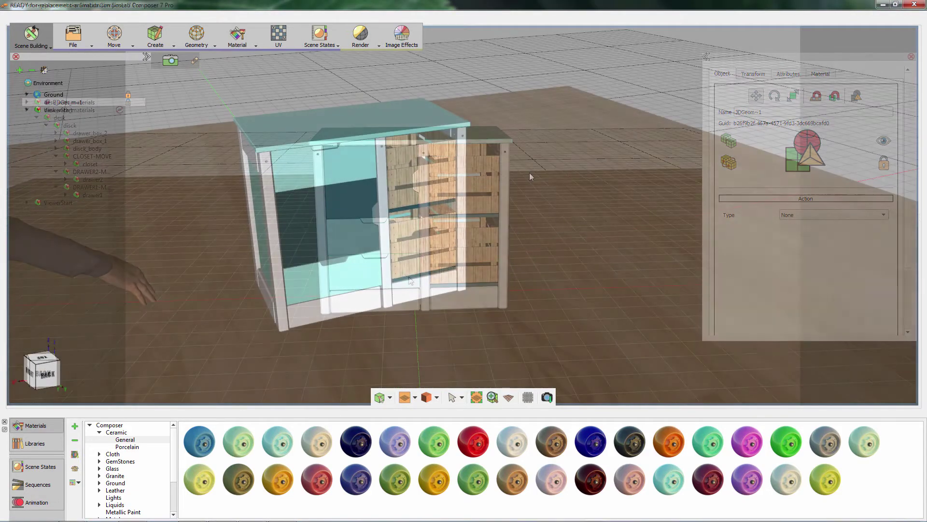
left_click(378, 208)
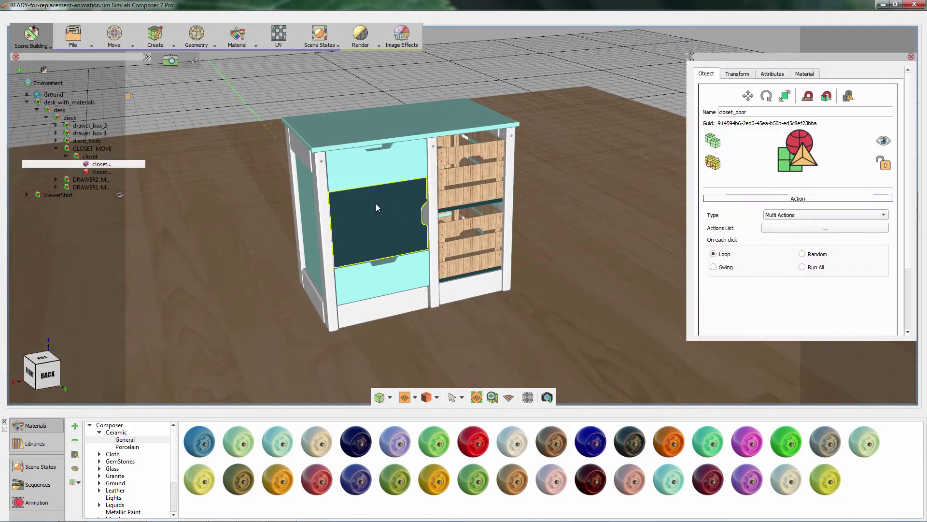
left_click(378, 208)
left_click(378, 208)
left_click(377, 208)
left_click(378, 208)
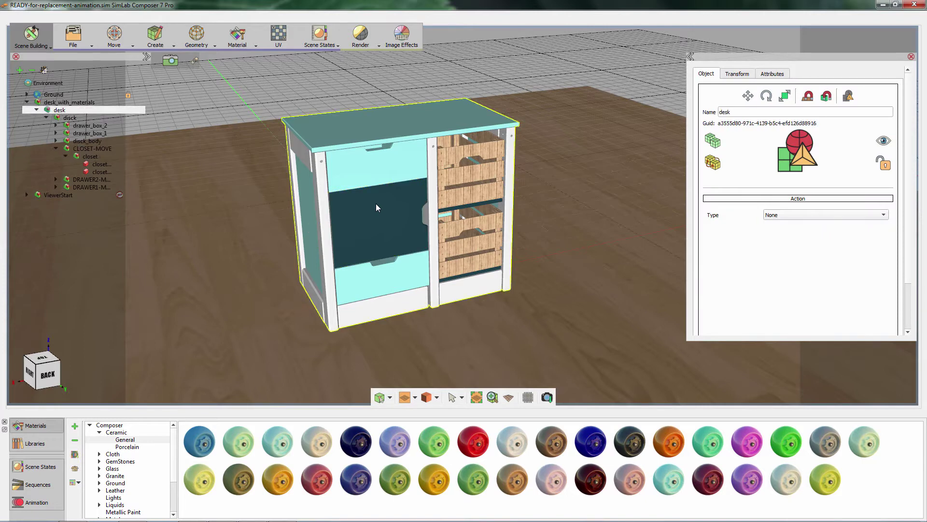
left_click(377, 208)
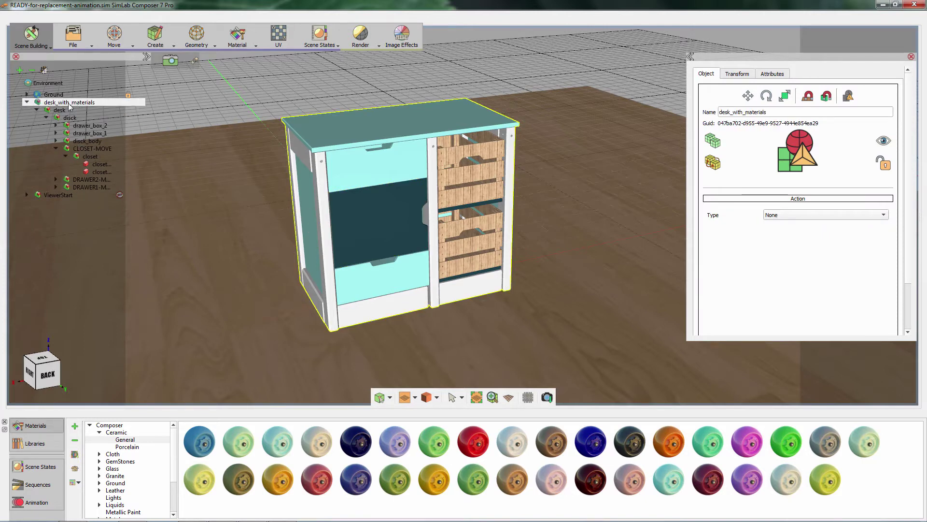
Step: Capture a Transforms-only scene state Scene1 from the selected desk
left_click(321, 36)
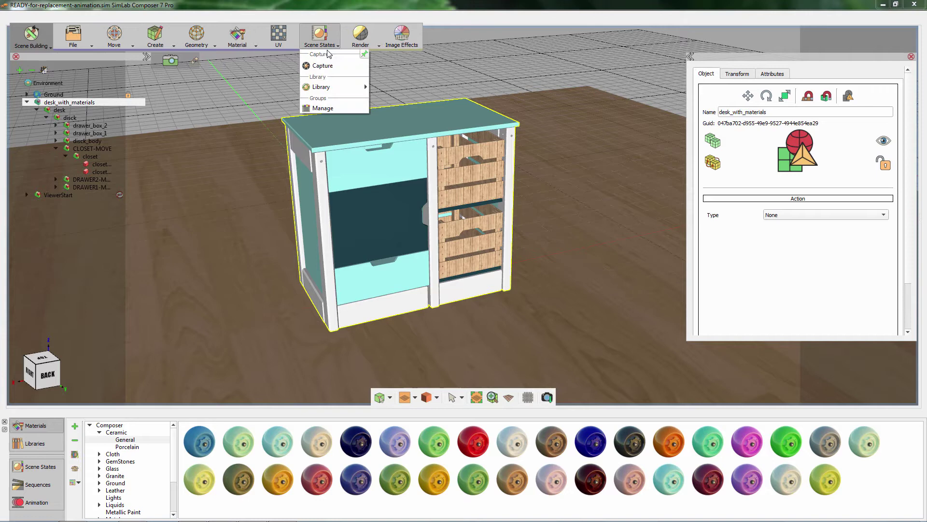
left_click(323, 66)
left_click_drag(494, 169, 616, 118)
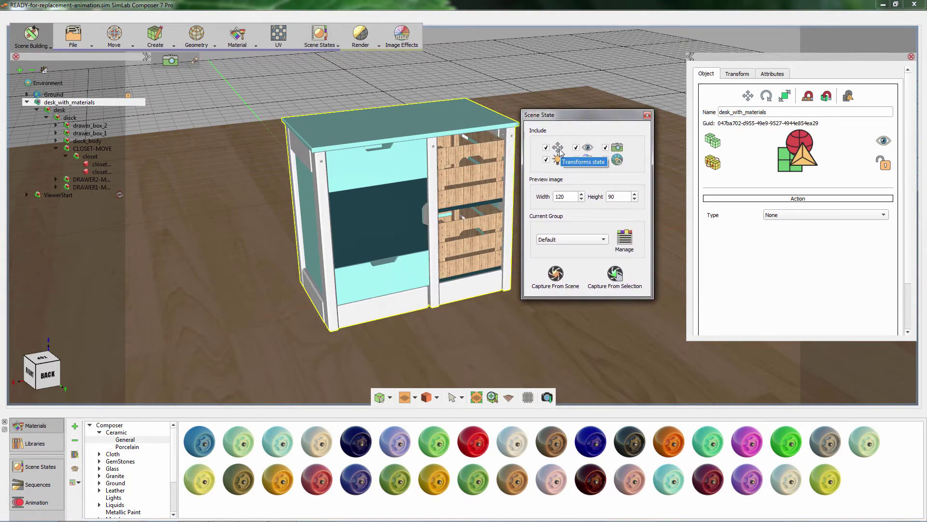
left_click(546, 159)
left_click(576, 159)
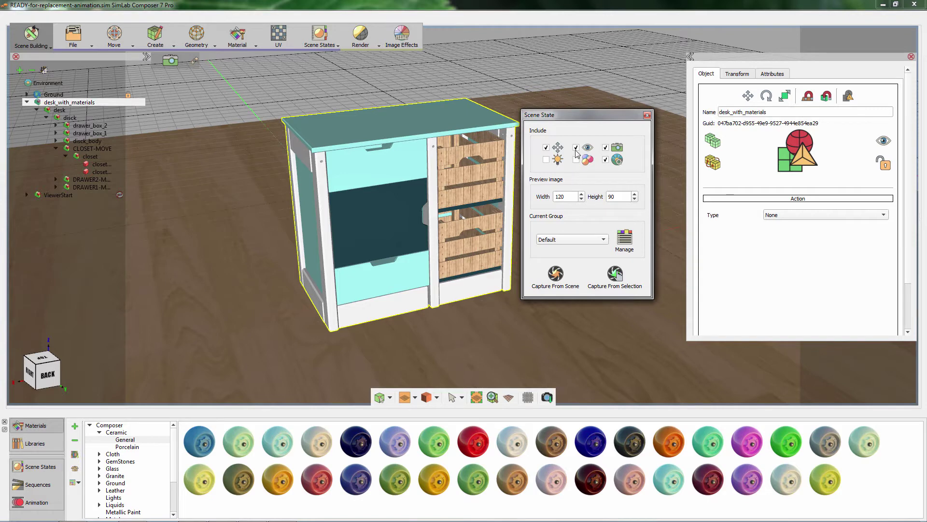
left_click(576, 147)
left_click(605, 147)
left_click(605, 159)
left_click(615, 280)
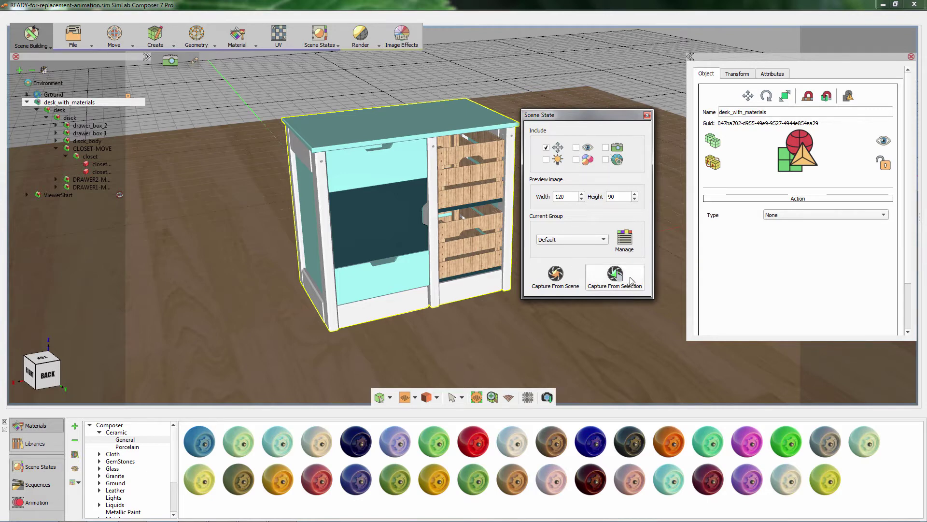
left_click(41, 467)
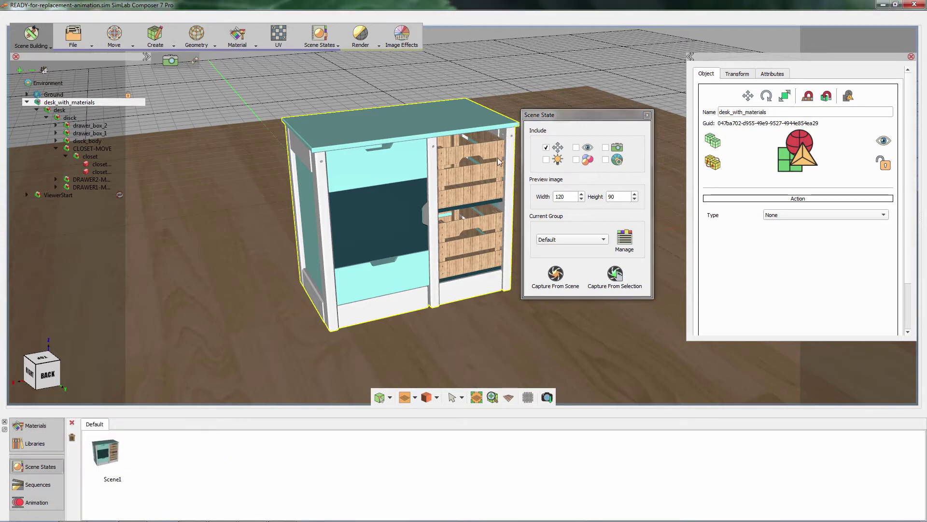
Step: Select the DRAWER1-MOVE group and drag it down the cabinet front
left_click_drag(575, 121, 611, 122)
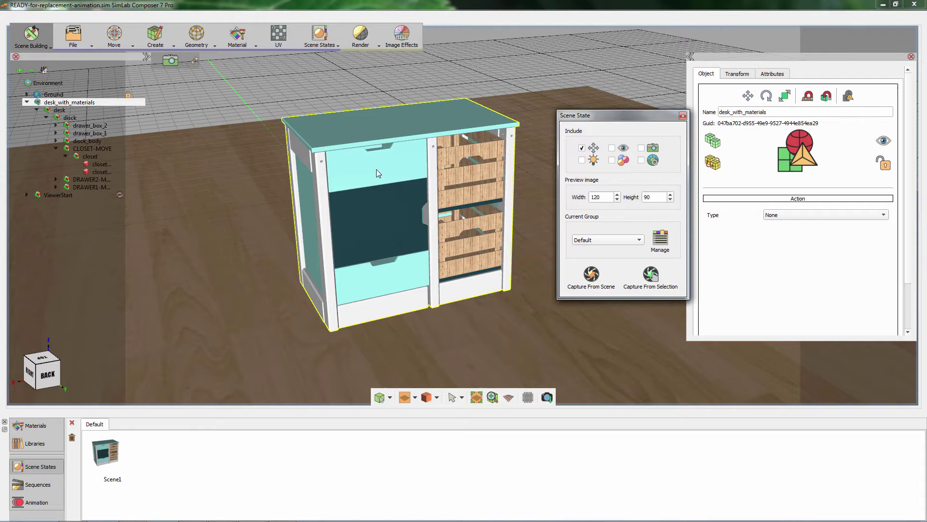
left_click(373, 165)
left_click(373, 165)
left_click(374, 165)
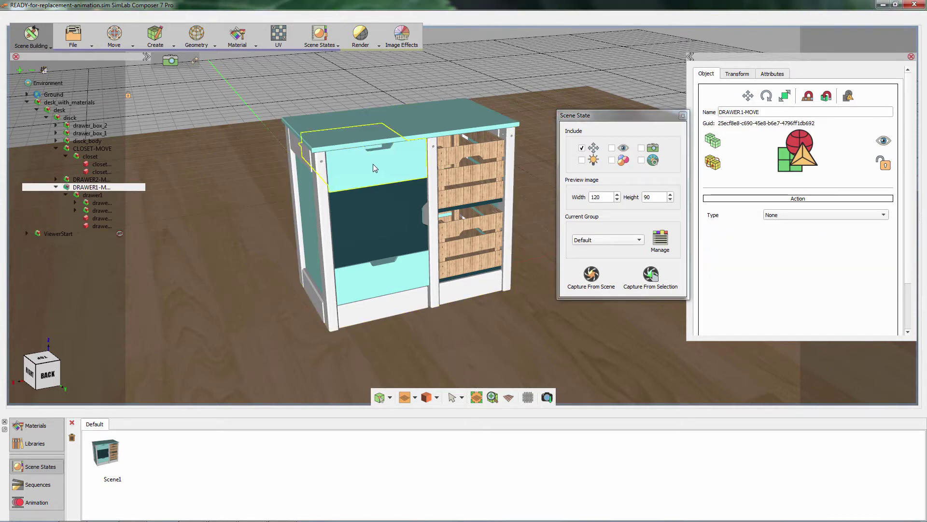
left_click(373, 163)
left_click(359, 174)
left_click(360, 174)
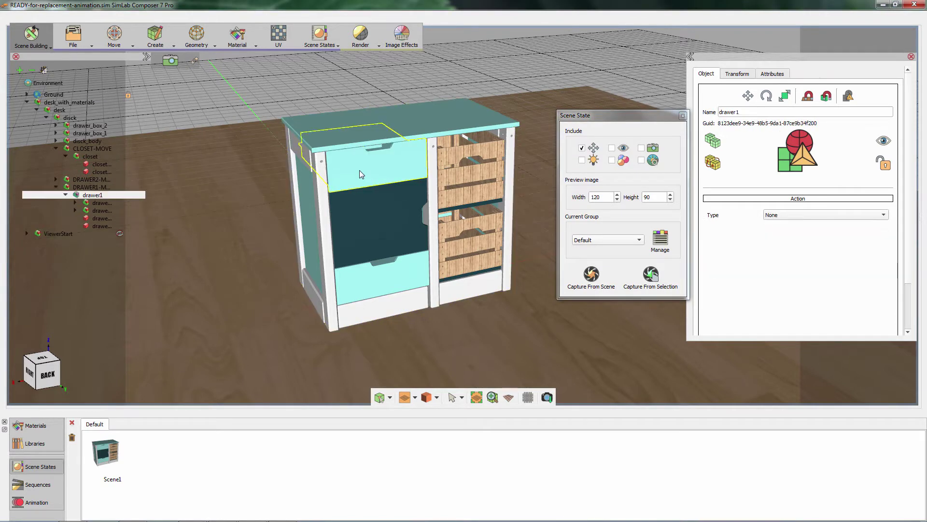
left_click(360, 174)
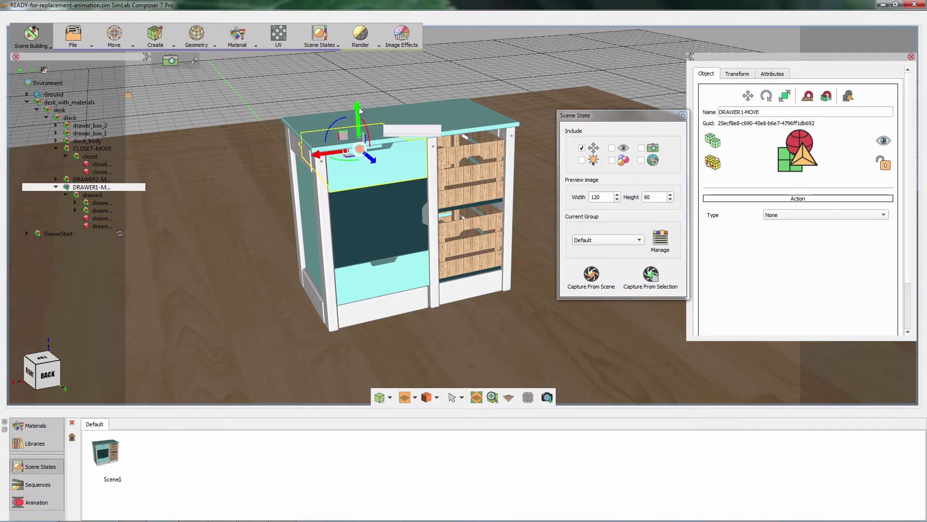
left_click_drag(359, 111, 380, 183)
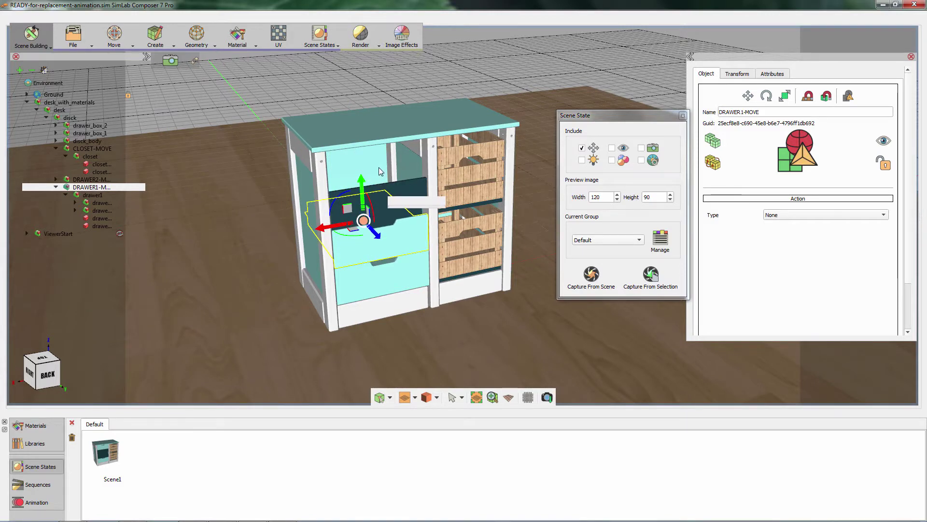
Step: Select the CLOSET-MOVE group and slide the closet panel upward along Y
left_click(408, 193)
left_click(408, 193)
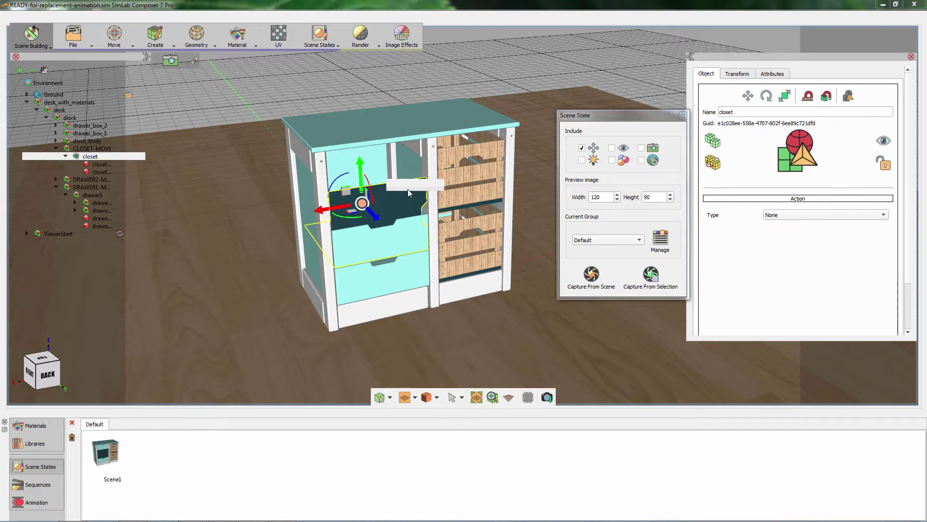
left_click(379, 195)
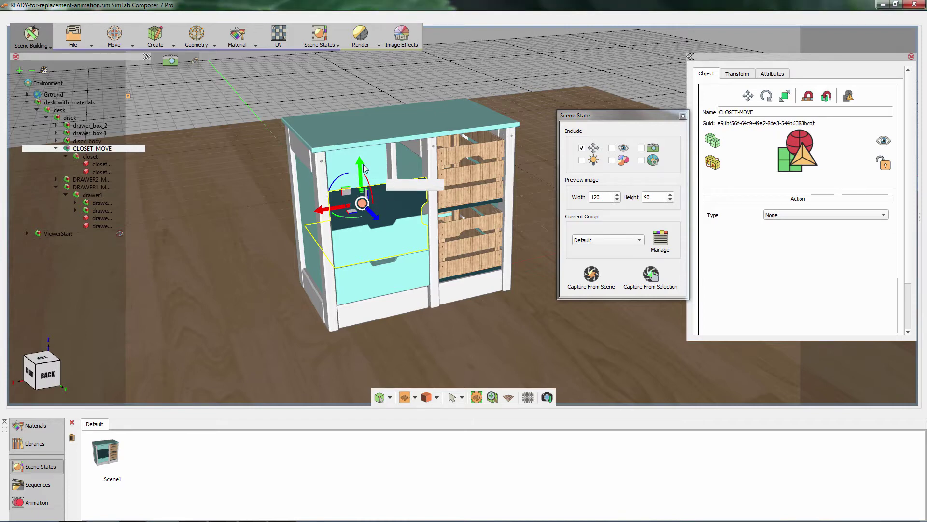
left_click_drag(359, 157, 372, 131)
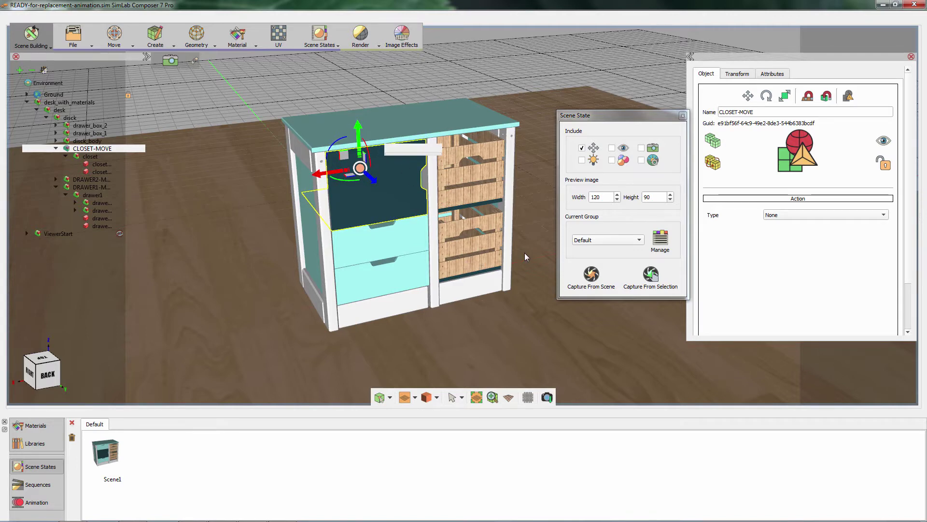
Step: Select desk_with_materials and capture it as scene state Scene2
left_click(387, 188)
left_click(366, 139)
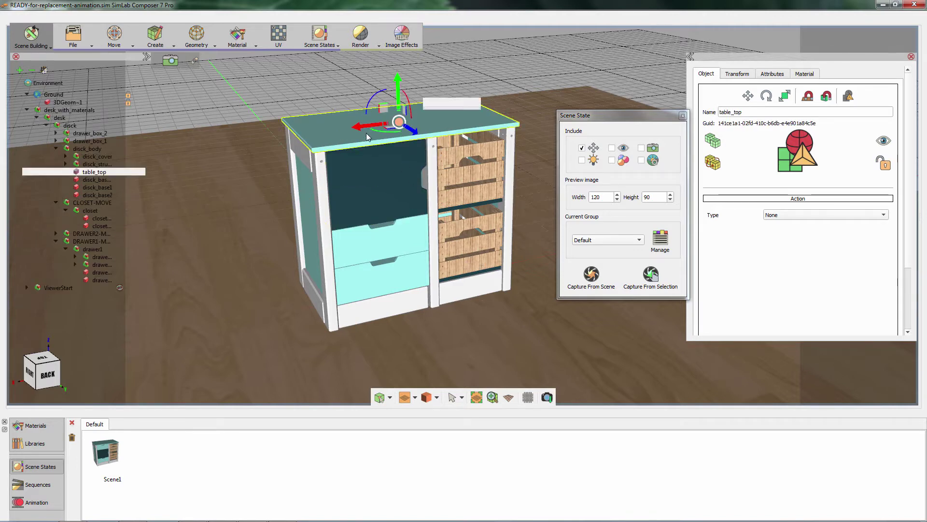
left_click(332, 134)
left_click(331, 134)
left_click(331, 134)
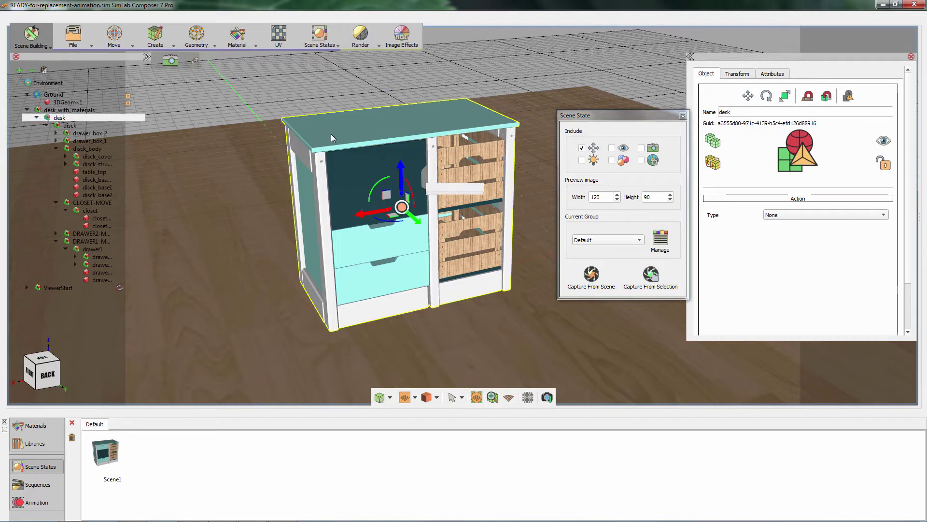
left_click(331, 134)
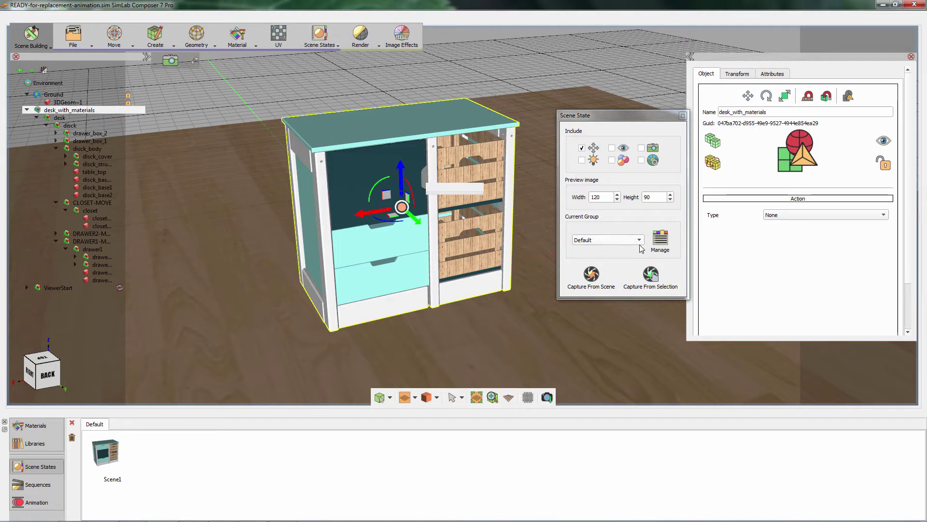
left_click(652, 275)
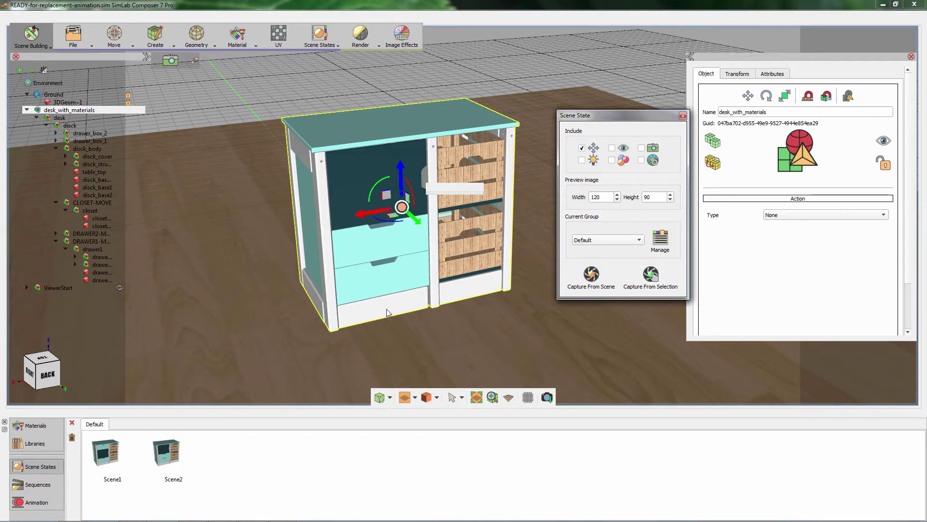
Step: Select DRAWER1-MOVE and DRAWER2-MOVE together and raise both drawers
left_click(397, 241)
left_click(413, 247)
left_click(413, 246)
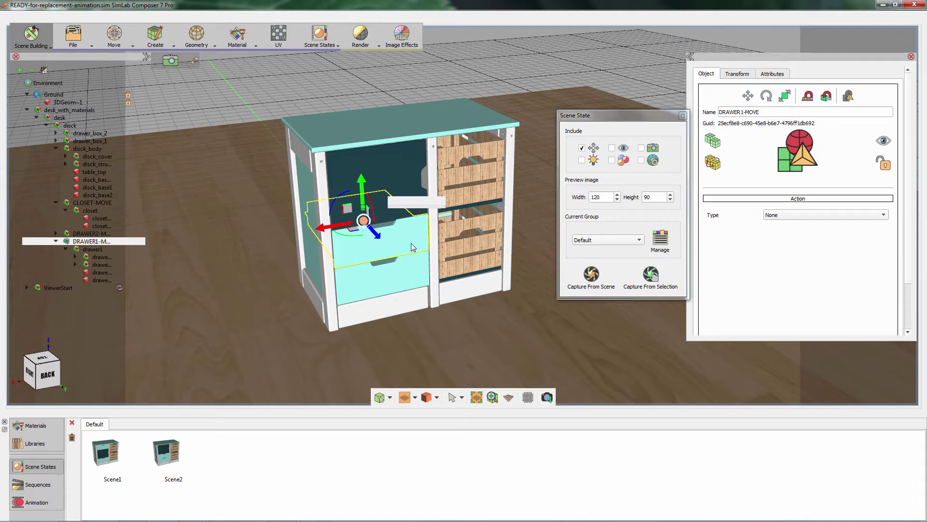
left_click(88, 238)
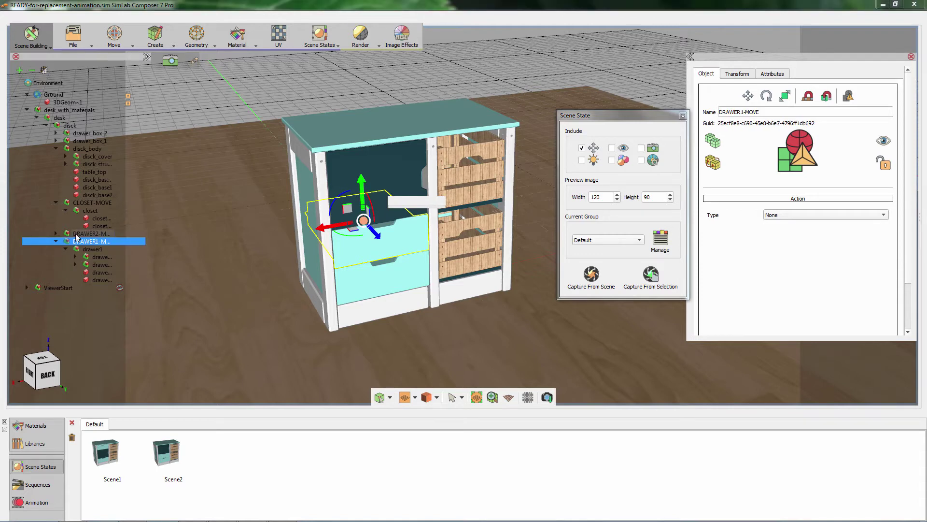
left_click(68, 236, "ctrl")
left_click_drag(364, 199, 368, 127)
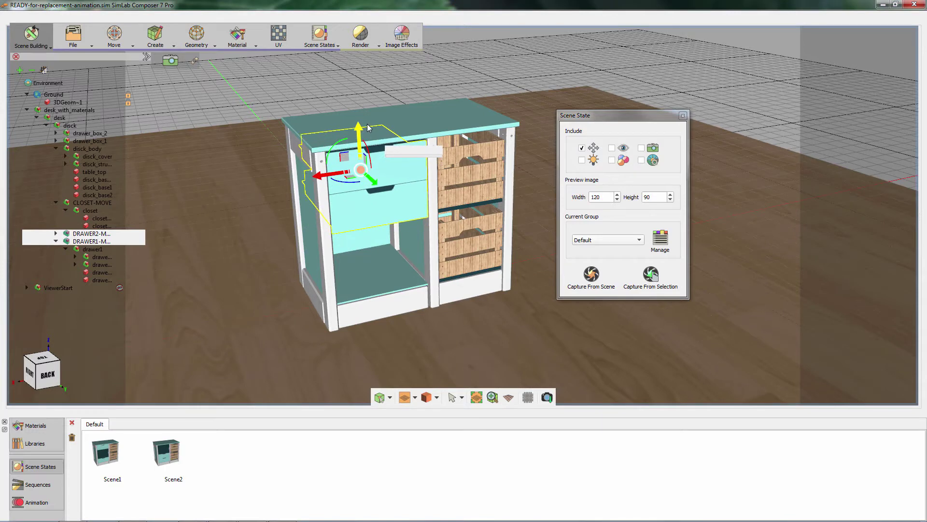
Step: Select the CLOSET-MOVE group and slide the closet panel down into the lower opening
left_click(383, 191)
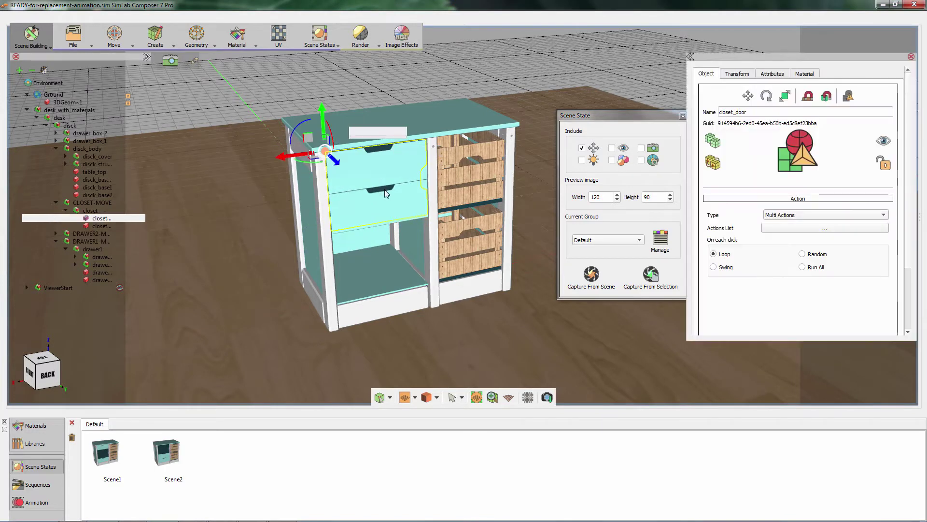
left_click(377, 153)
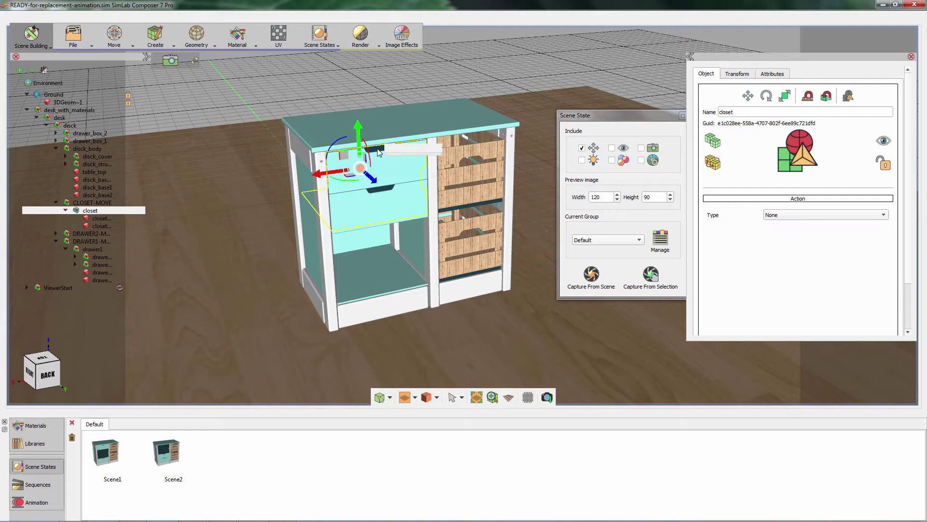
left_click(378, 152)
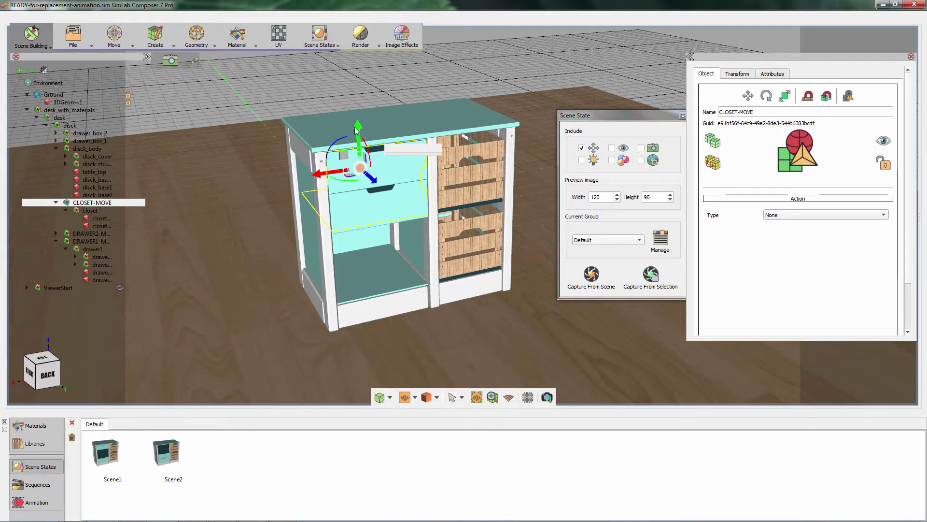
left_click_drag(357, 129, 358, 210)
middle_click_drag(382, 204, 372, 142)
scroll(372, 253, "up", 5)
scroll(400, 230, "down", 5)
Step: Reselect the DRAWER2-MOVE and DRAWER1-MOVE groups
left_click(309, 242)
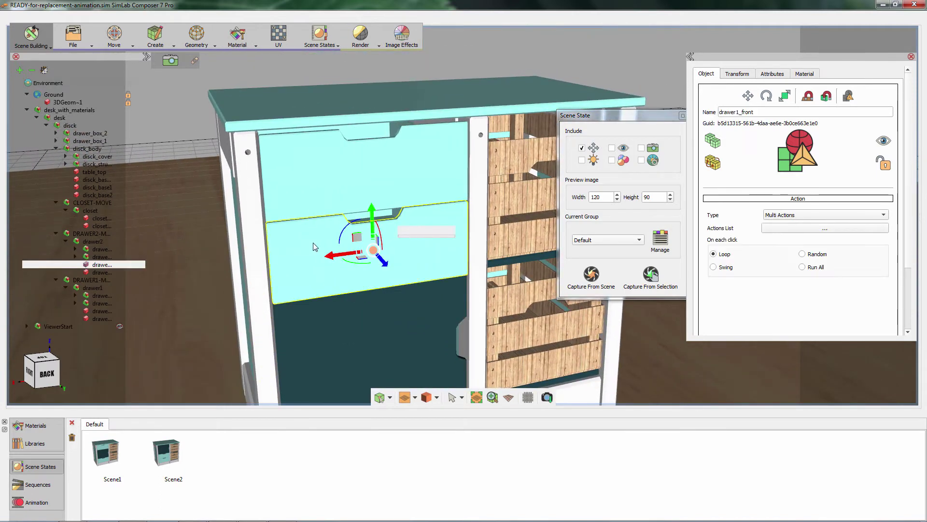
left_click(304, 243)
left_click(305, 243)
left_click(343, 140, "ctrl")
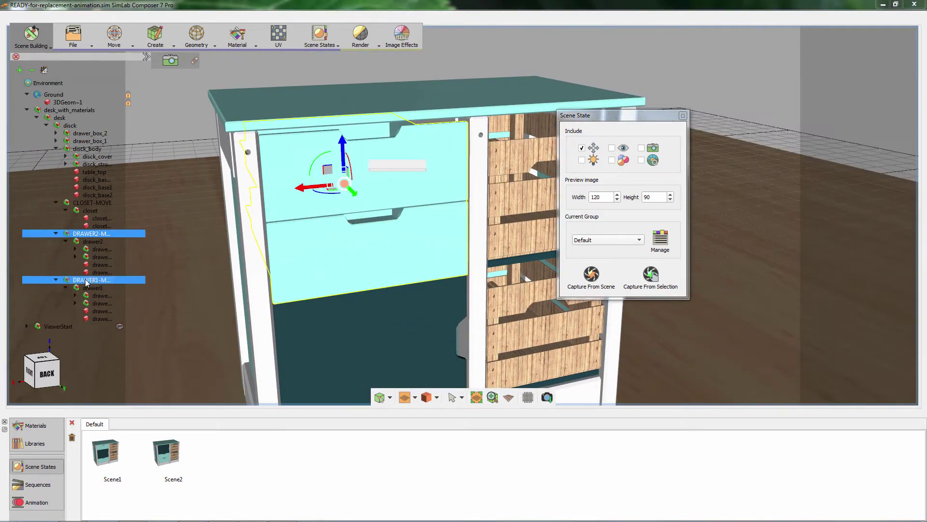
scroll(409, 247, "down", 5)
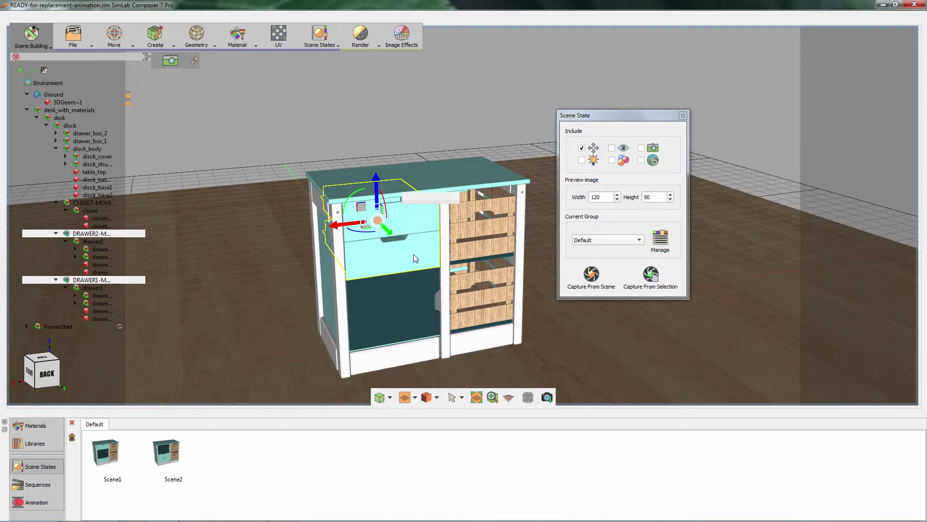
Step: Capture desk_with_materials as Scene3, then preview Scene2, Scene1 and Scene3
left_click(398, 242)
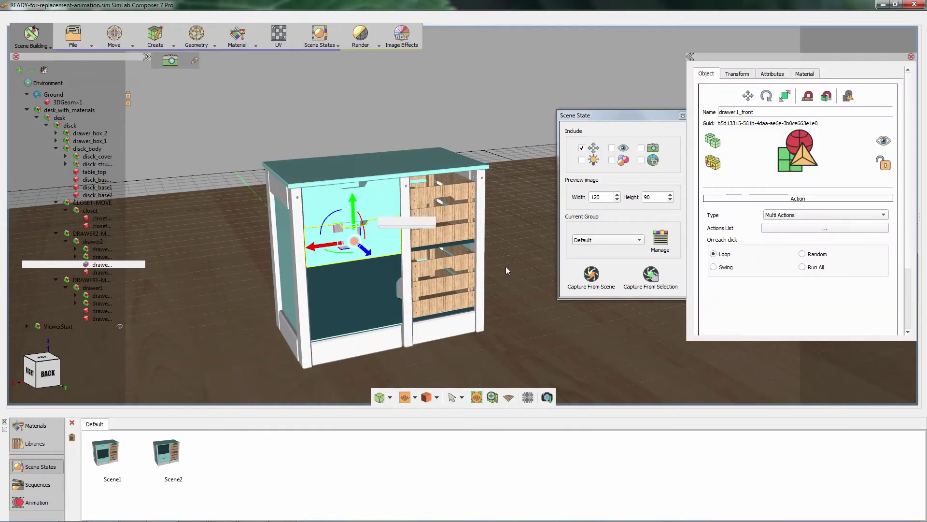
left_click(364, 198)
left_click(334, 248)
left_click(331, 251)
left_click(331, 251)
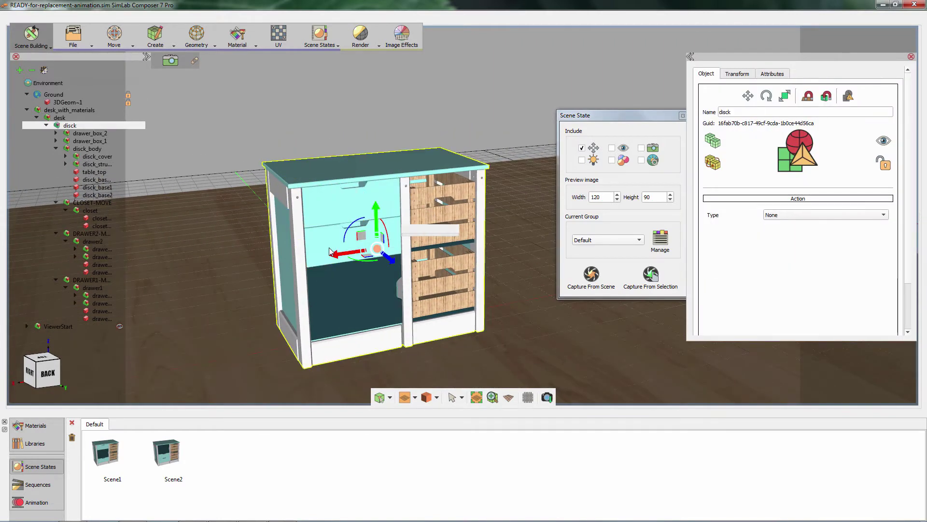
left_click(329, 252)
left_click(315, 260)
left_click(316, 259)
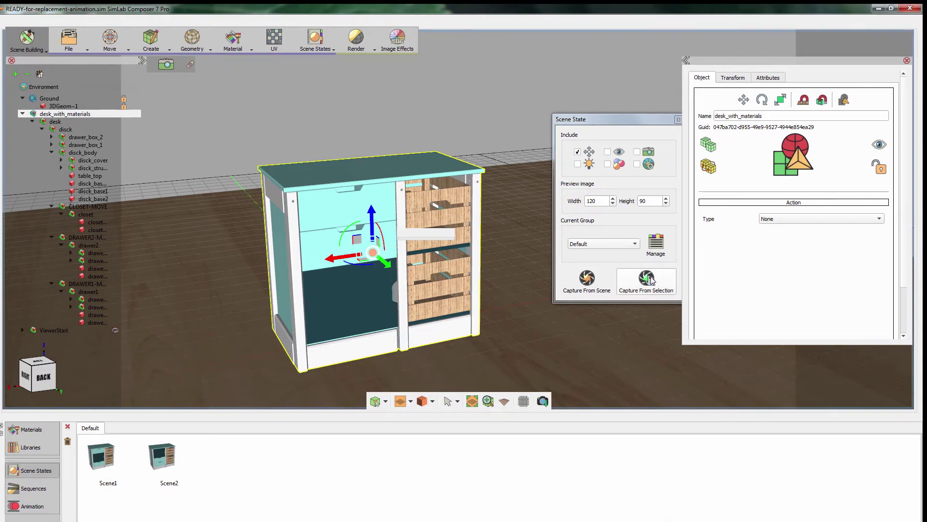
left_click(646, 278)
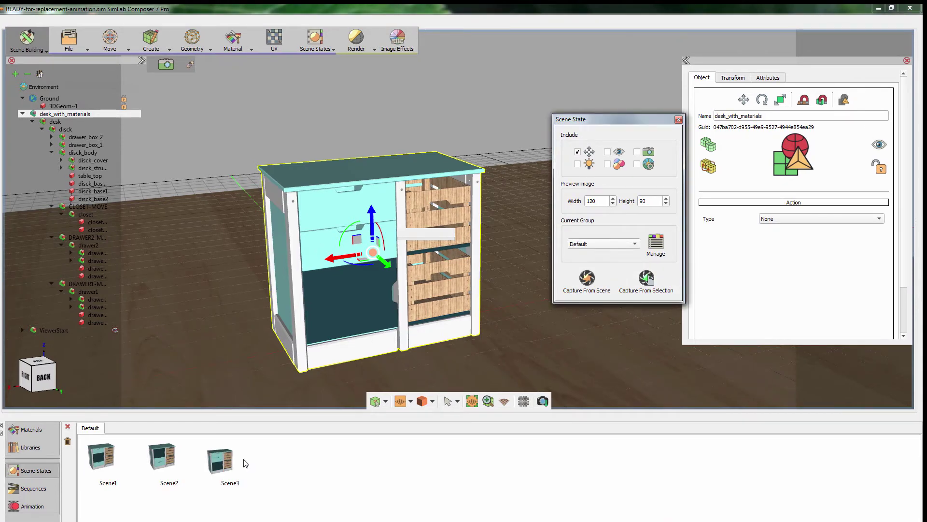
left_click(155, 467)
left_click(123, 453)
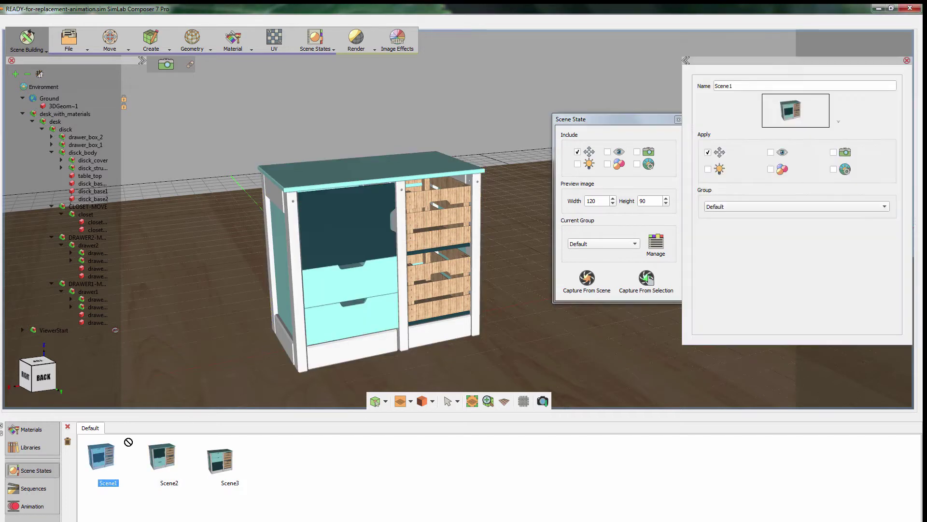
left_click(221, 458)
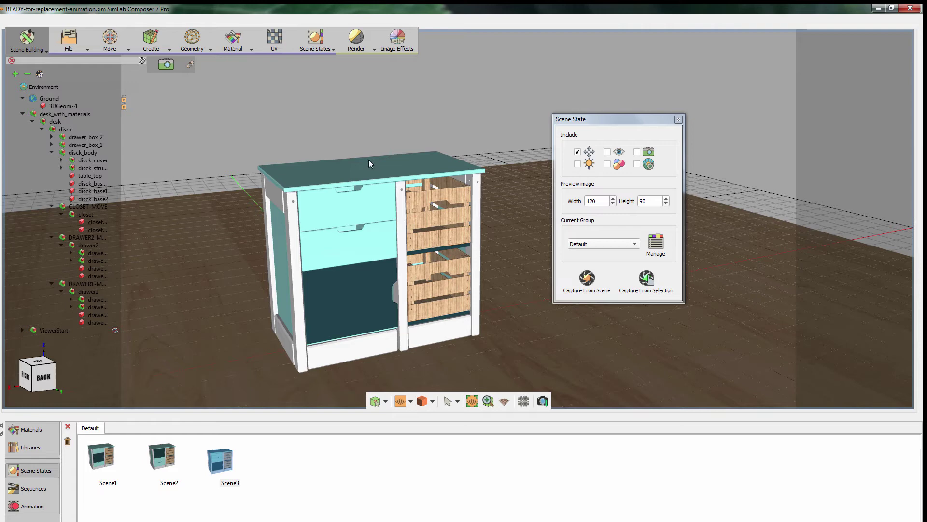
Step: Add a scene-state group renamed from New Group to materials in the group manager
left_click(321, 42)
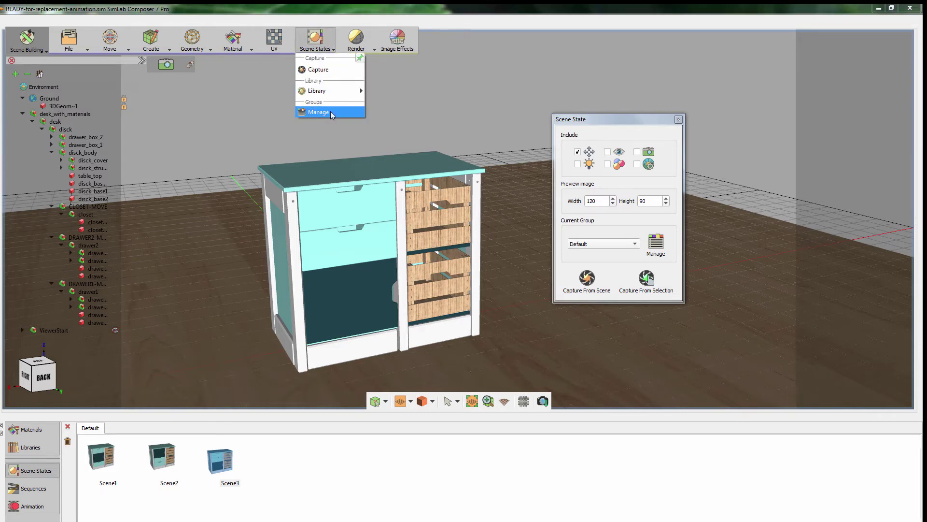
left_click(320, 112)
left_click(556, 206)
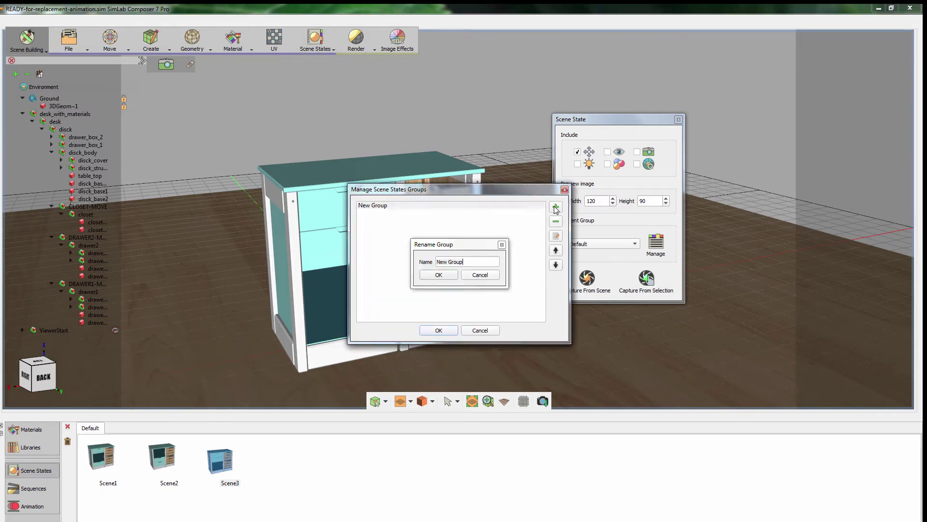
left_click_drag(470, 262, 410, 261)
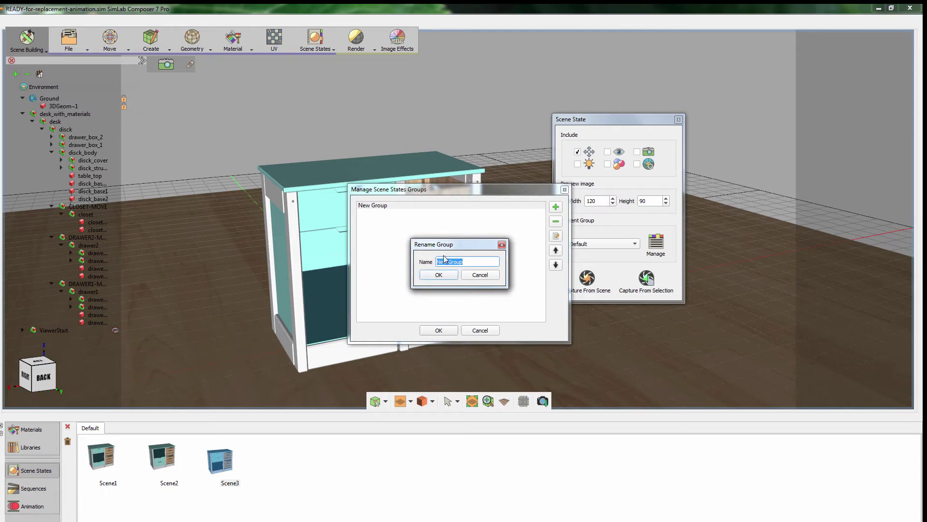
type("materials")
left_click(440, 275)
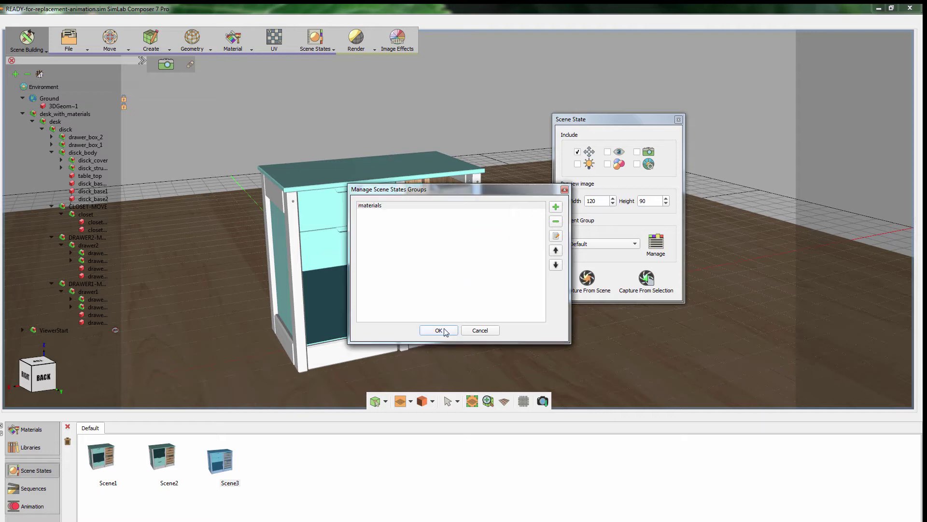
left_click(442, 331)
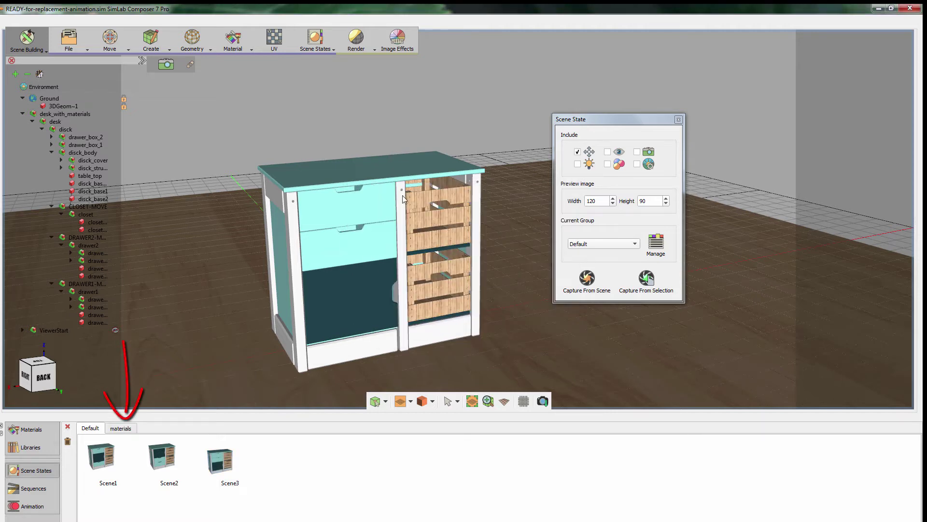
Step: Select the whole desk_with_materials object by stepping up from the top-left drawer
left_click(375, 208)
left_click(375, 207)
left_click(375, 207)
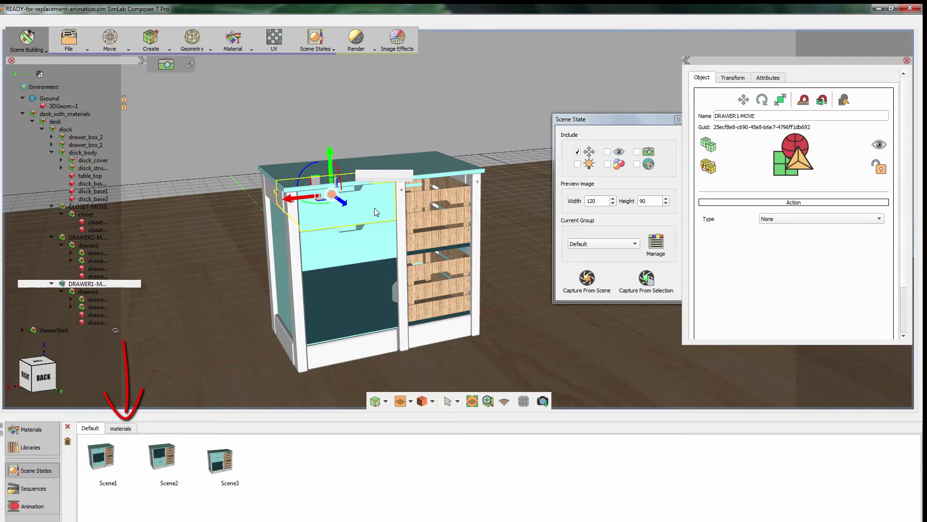
left_click(375, 208)
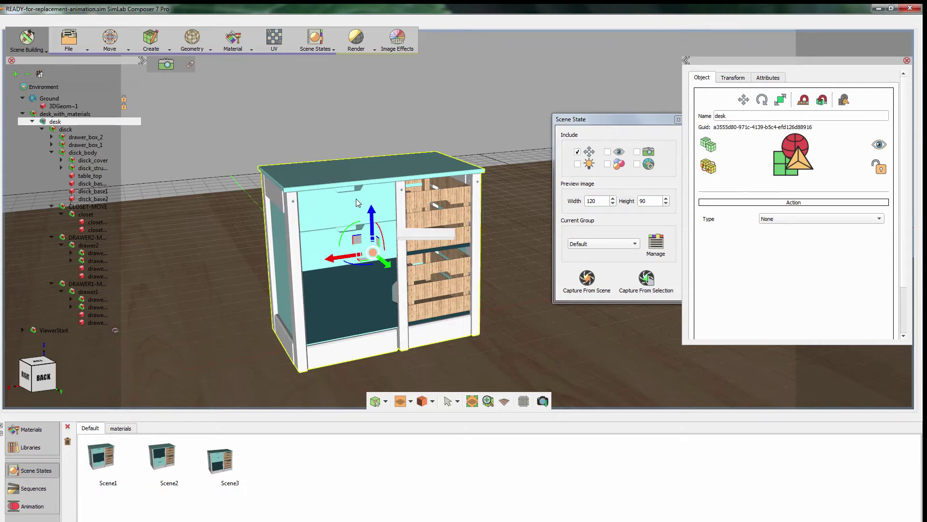
left_click(358, 203)
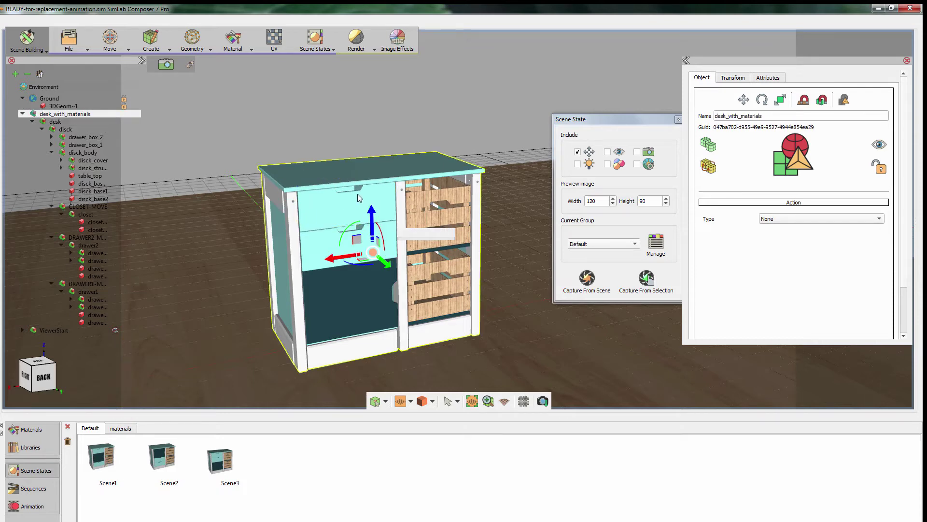
Step: Set scene states to record Materials instead of transforms, with materials as the current group
left_click(578, 152)
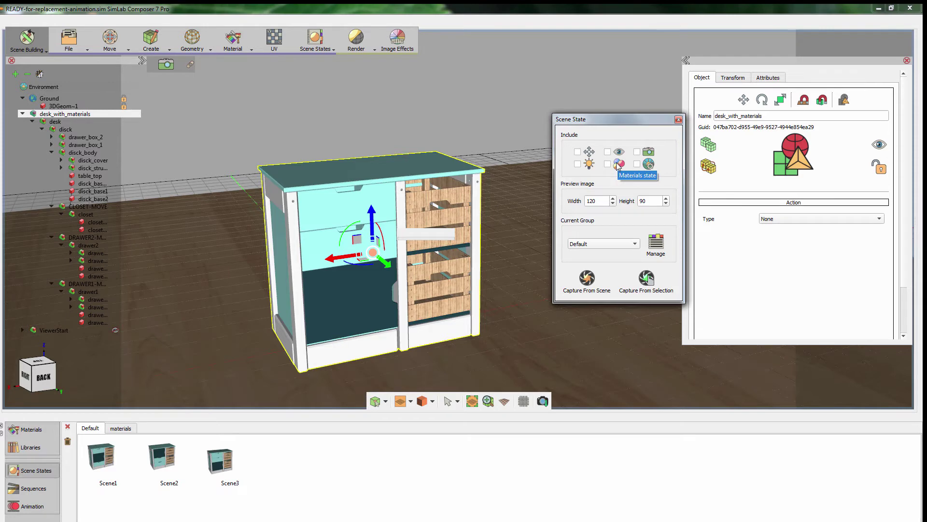
left_click(608, 164)
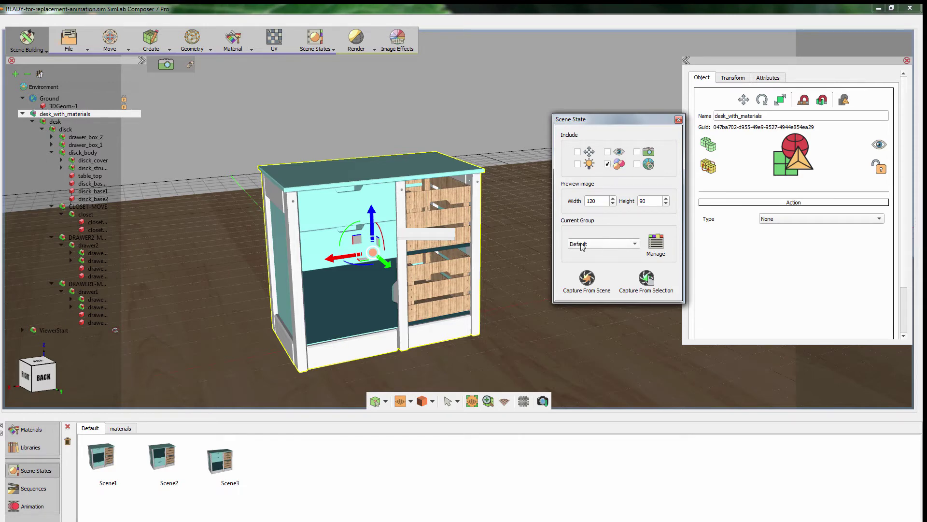
left_click(600, 243)
left_click(601, 253)
left_click(119, 428)
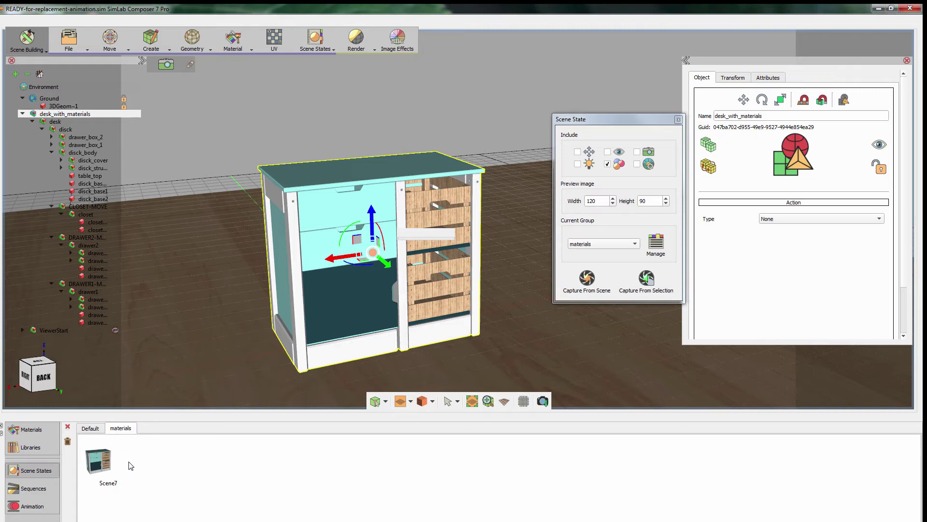
Step: Recolour the cabinet door dark purple and the drawer and body material light pink
left_click(336, 300)
left_click(800, 77)
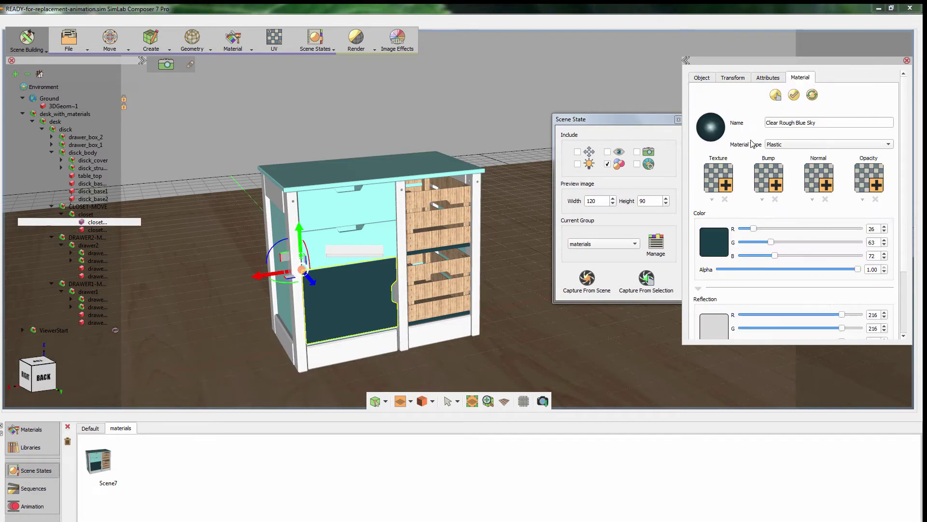
left_click(714, 244)
left_click(814, 149)
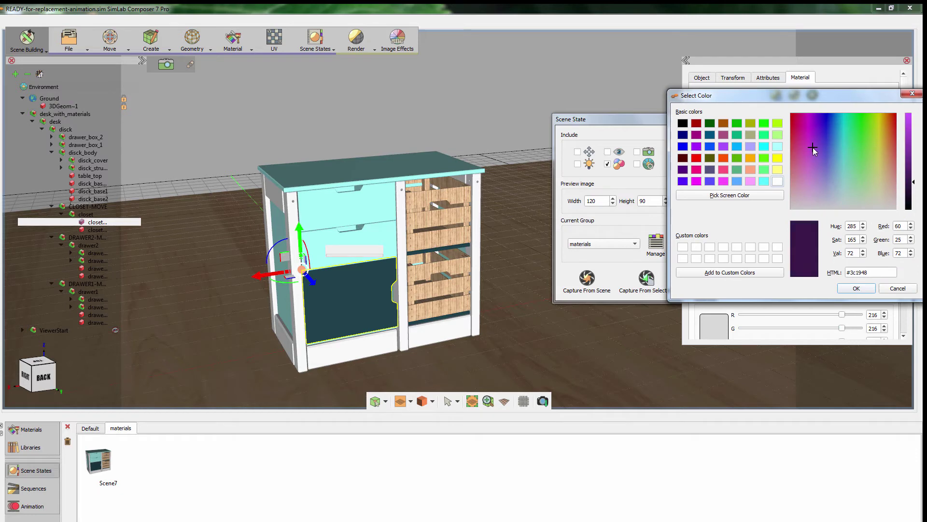
left_click_drag(813, 150, 811, 146)
left_click(857, 287)
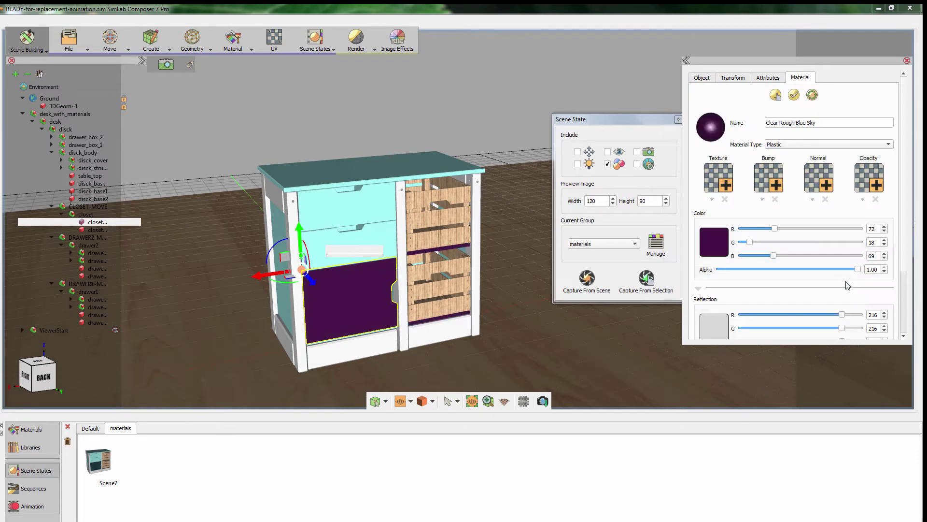
left_click(713, 241)
left_click_drag(848, 161, 808, 193)
left_click(856, 287)
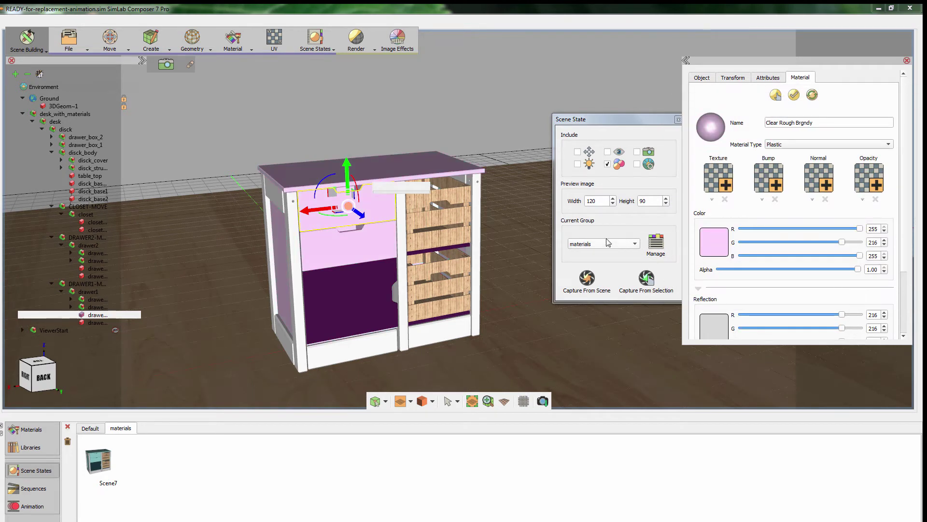
Step: Select desk_with_materials and capture the pink-and-purple look as Scene8
left_click(380, 216)
left_click(380, 216)
left_click(380, 215)
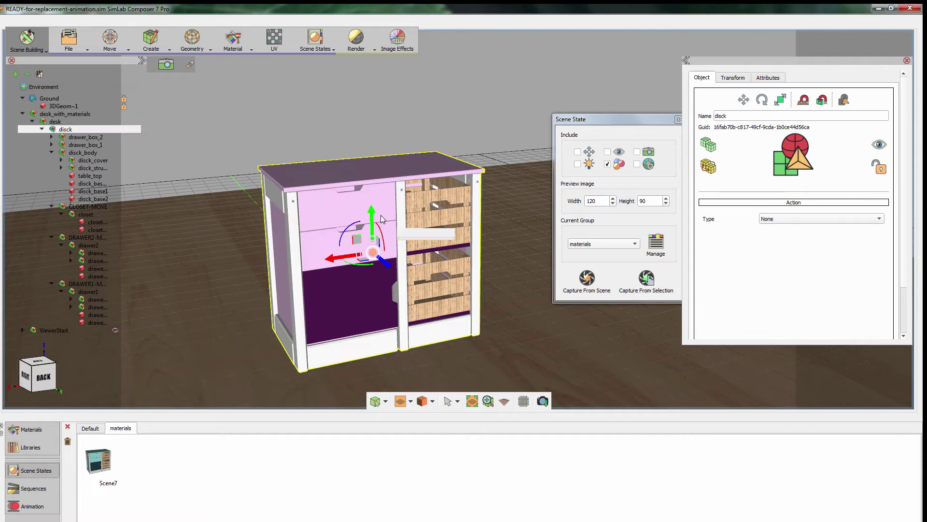
left_click(318, 205)
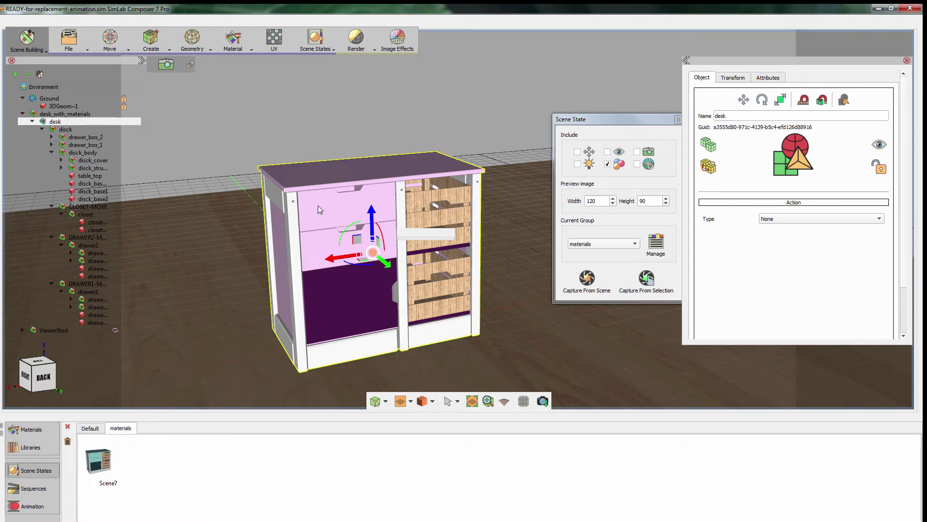
left_click(318, 206)
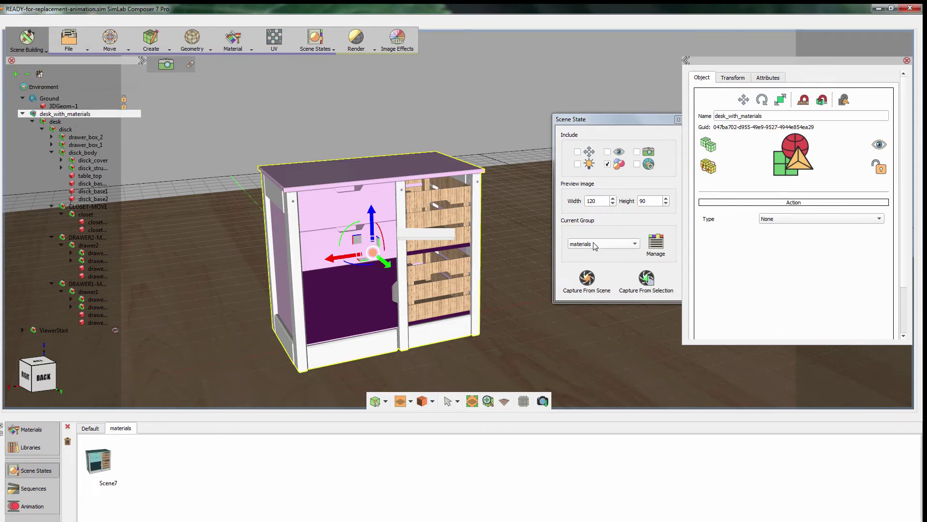
left_click(646, 279)
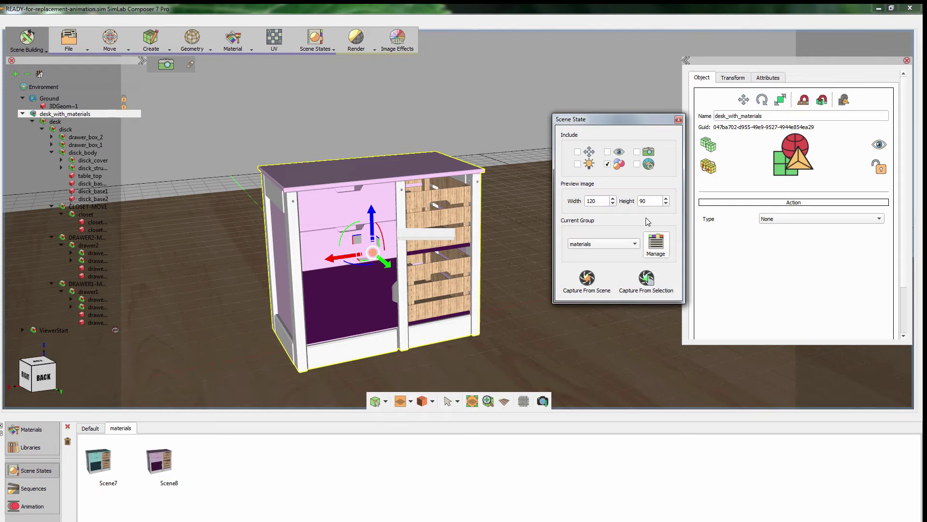
Step: Change the drawer and body material colour to orange
left_click(350, 213)
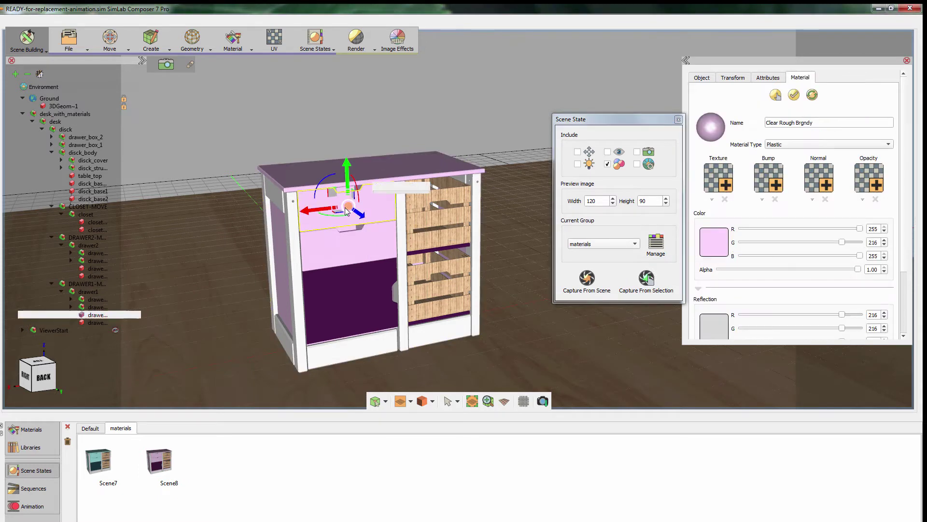
left_click(717, 245)
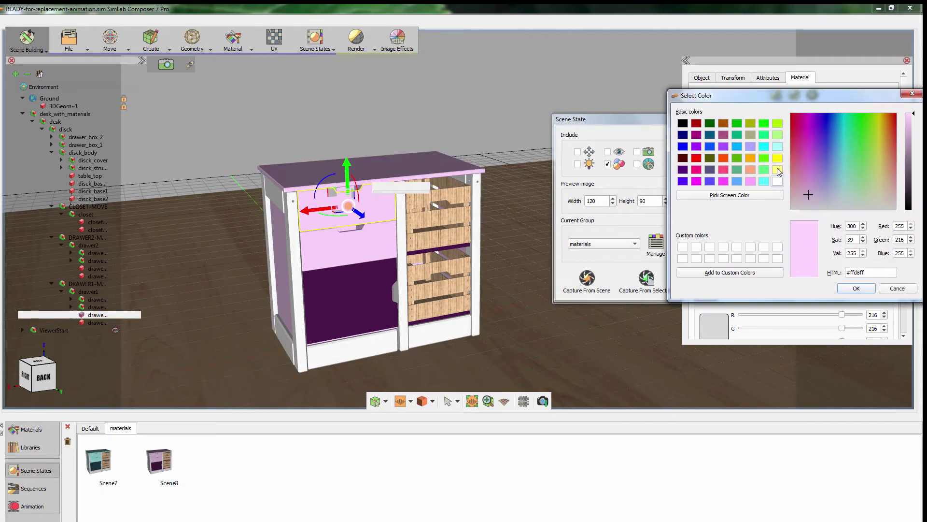
left_click(752, 160)
left_click(854, 289)
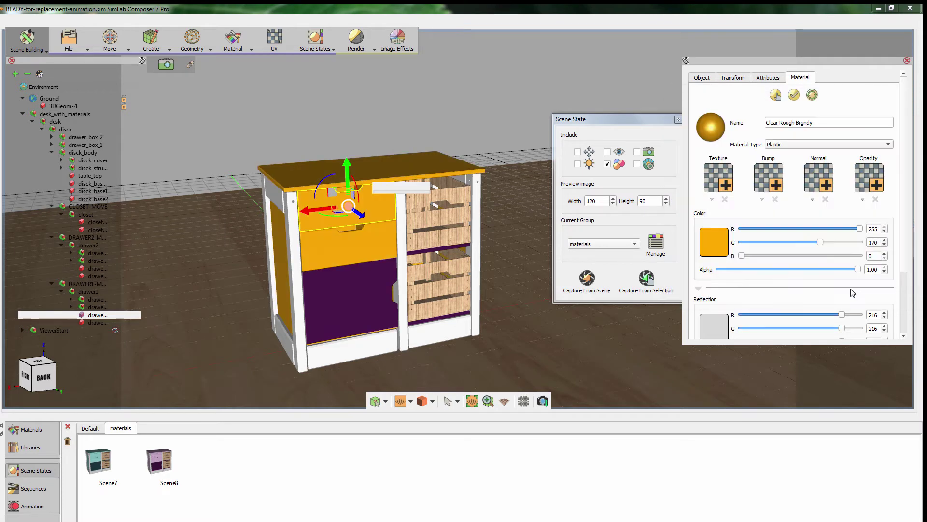
Step: Recolour the door dark red, then brighten that red slightly
left_click(380, 300)
left_click(724, 244)
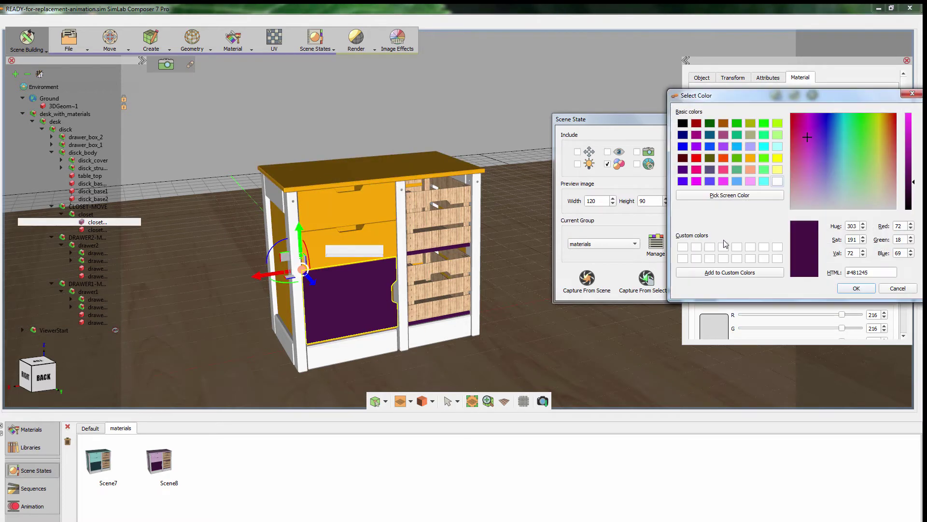
left_click(894, 151)
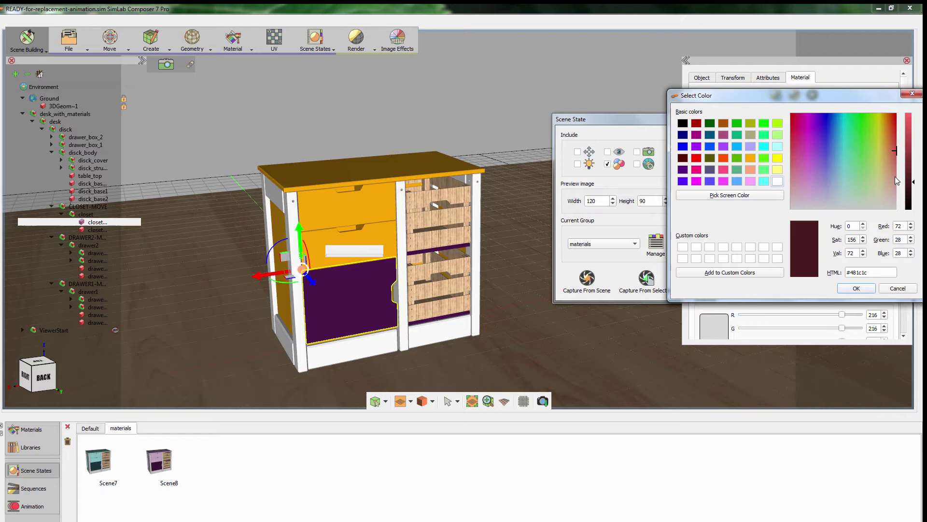
left_click(855, 288)
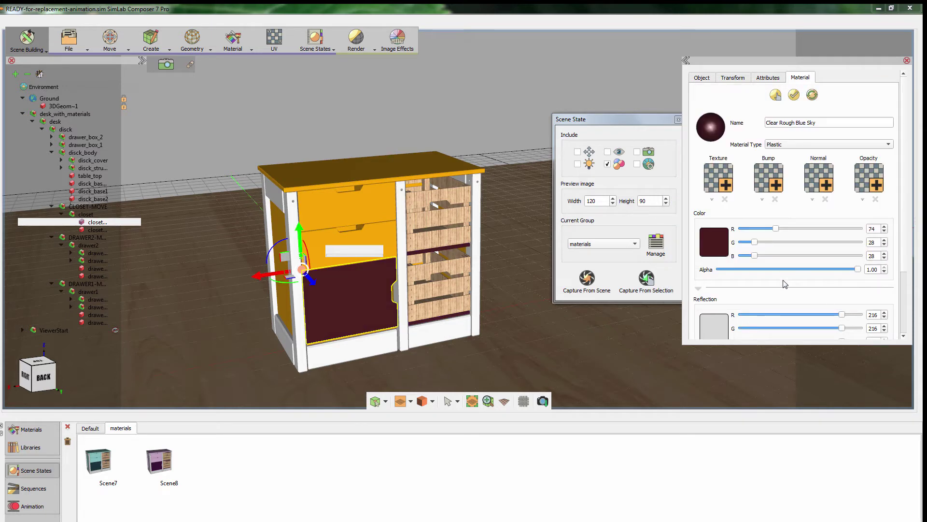
left_click(710, 249)
left_click(912, 179)
left_click_drag(912, 181, 912, 170)
left_click(856, 289)
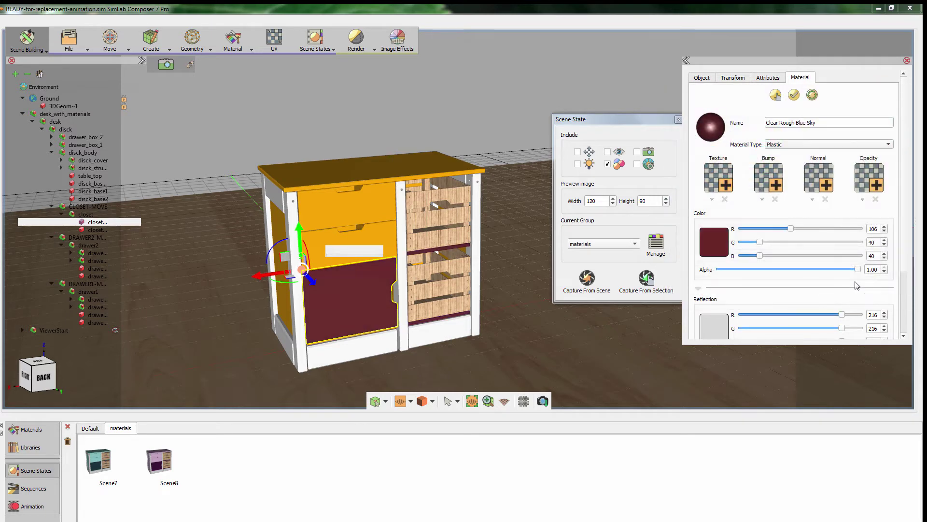
Step: Select desk_with_materials and capture the orange-and-red look as Scene9
left_click(392, 224)
left_click(376, 199)
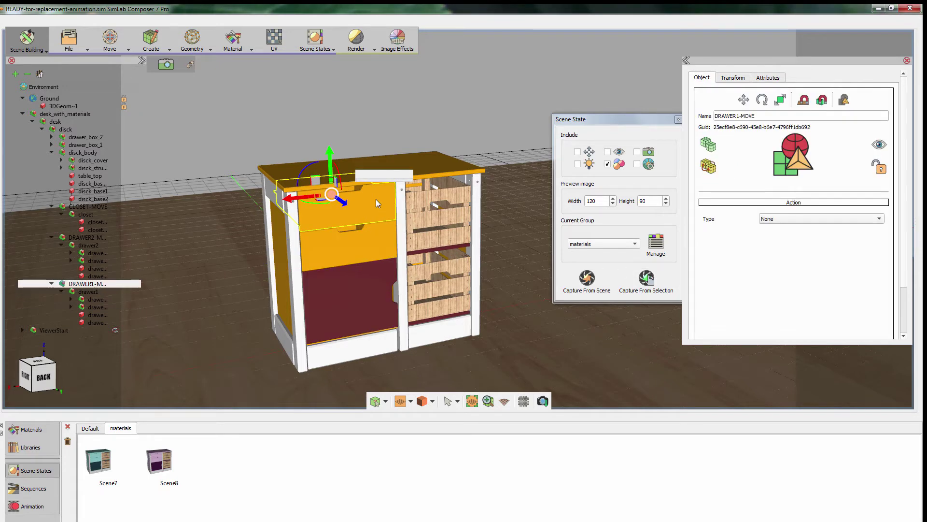
left_click(377, 203)
left_click(377, 203)
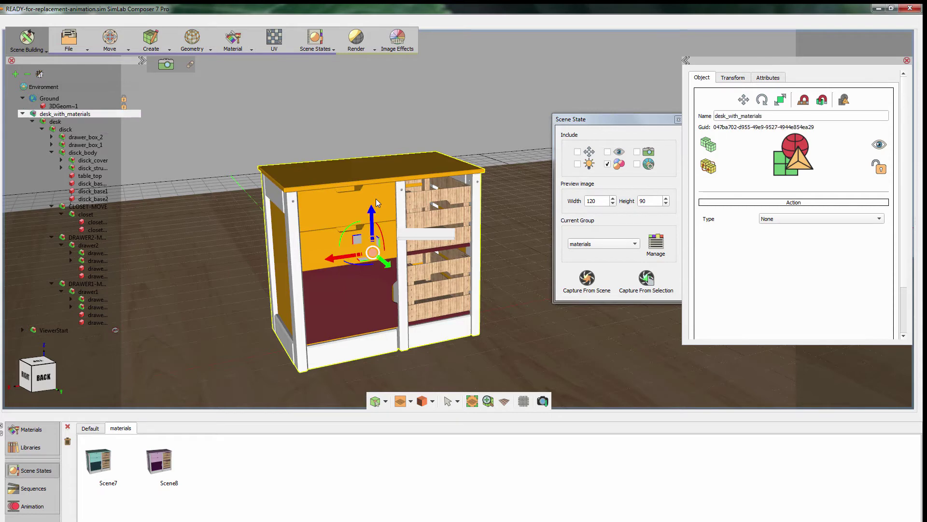
left_click(655, 283)
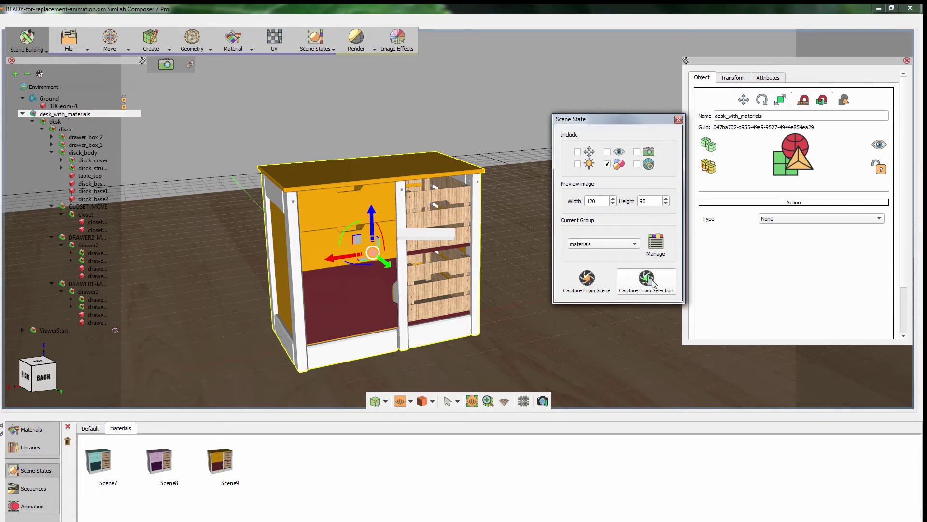
Step: Apply Scene8 then the teal Scene7 materials, and switch to the Scene Building workbench
double_click(161, 461)
double_click(100, 463)
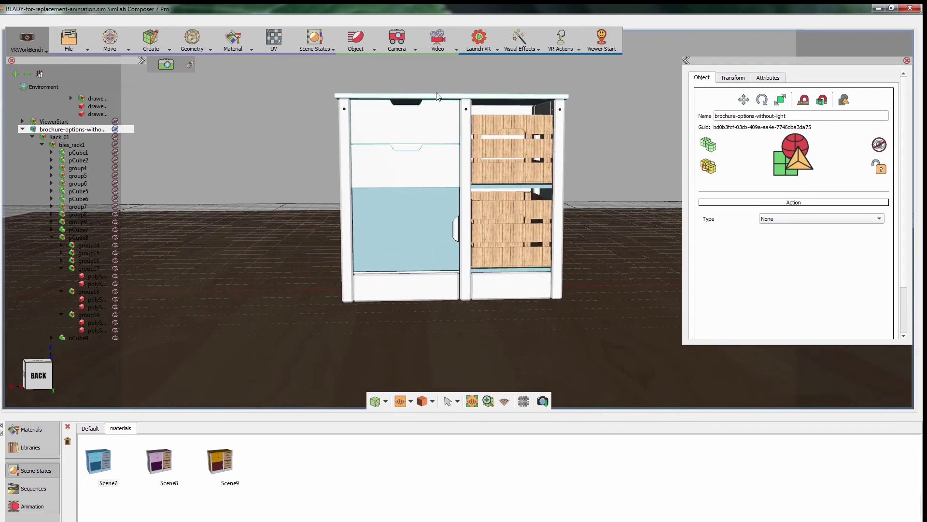
left_click(27, 41)
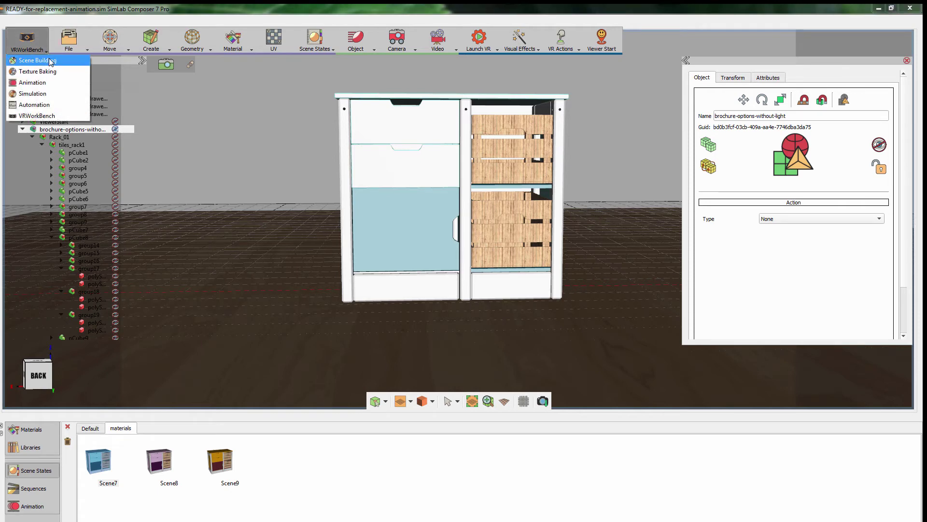
left_click(29, 64)
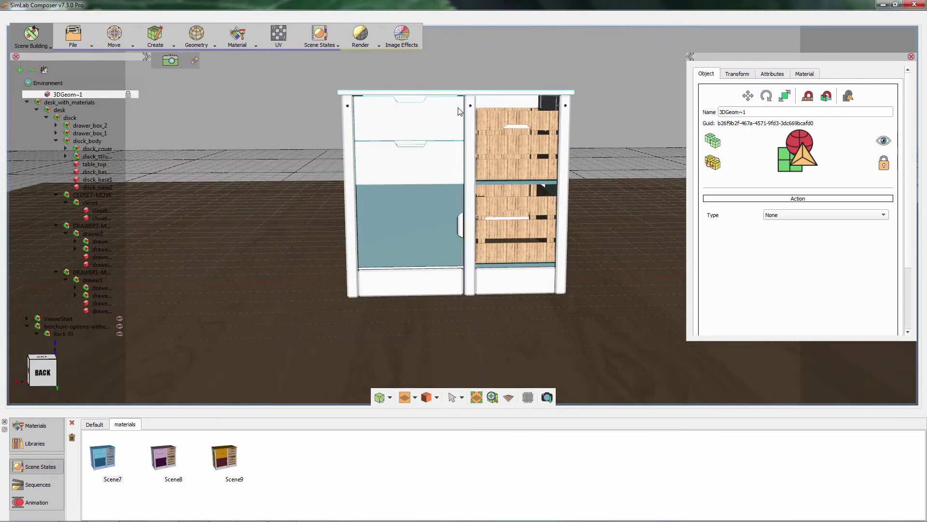
middle_click_drag(498, 100, 492, 103)
Step: Start a Fixed photorealistic render of the teal cabinet at 1920 x 1080
left_click(362, 41)
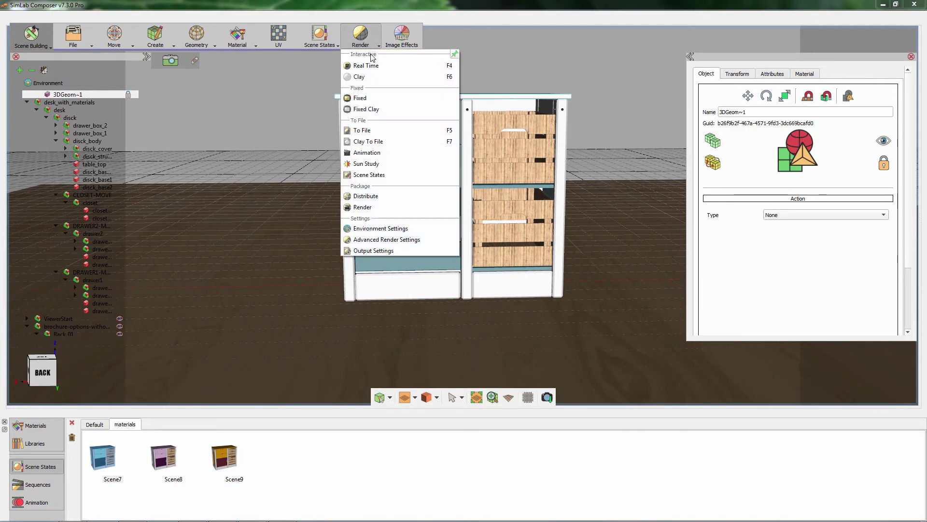
left_click(361, 98)
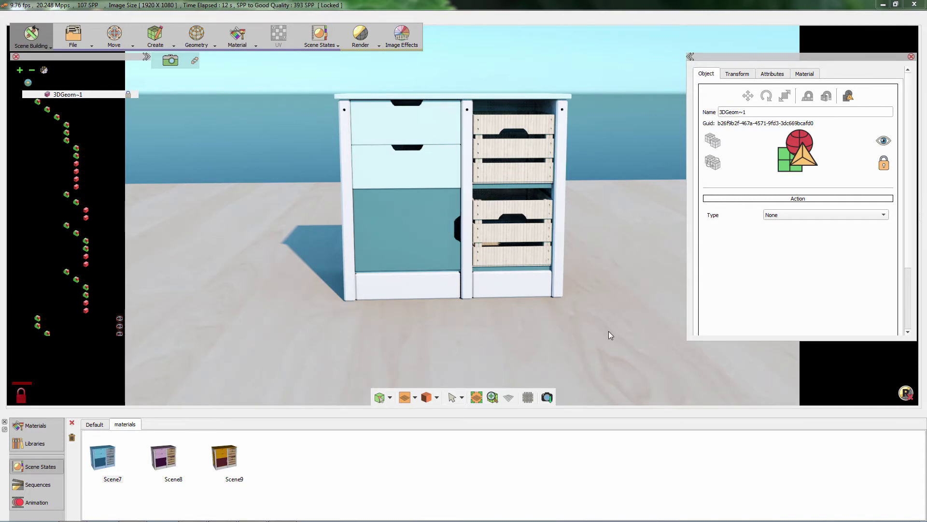
Step: Save the current cabinet render as a PNG image named 1
left_click(547, 397)
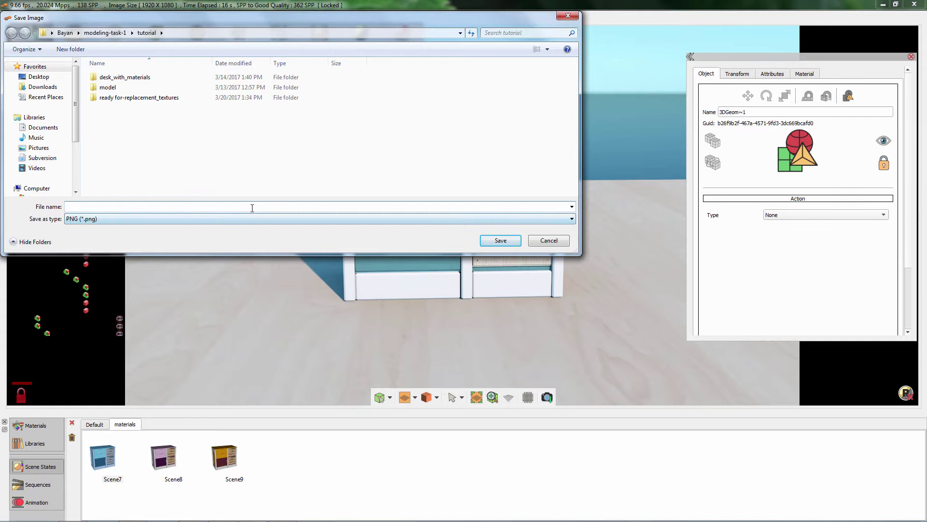
type("1")
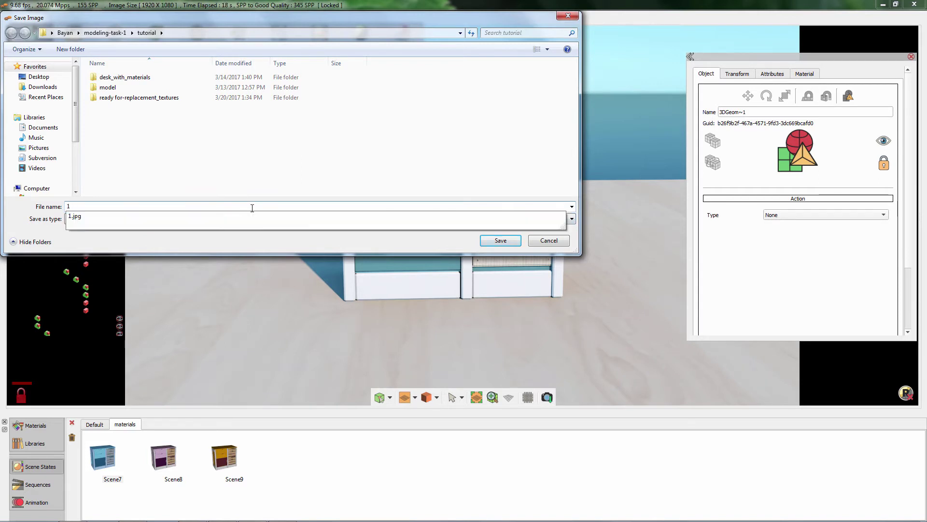
left_click(493, 241)
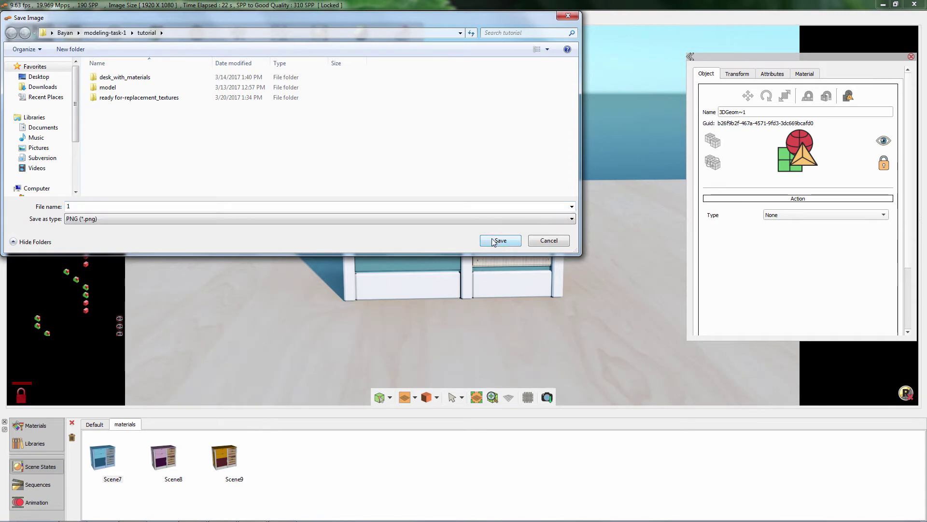
left_click(493, 241)
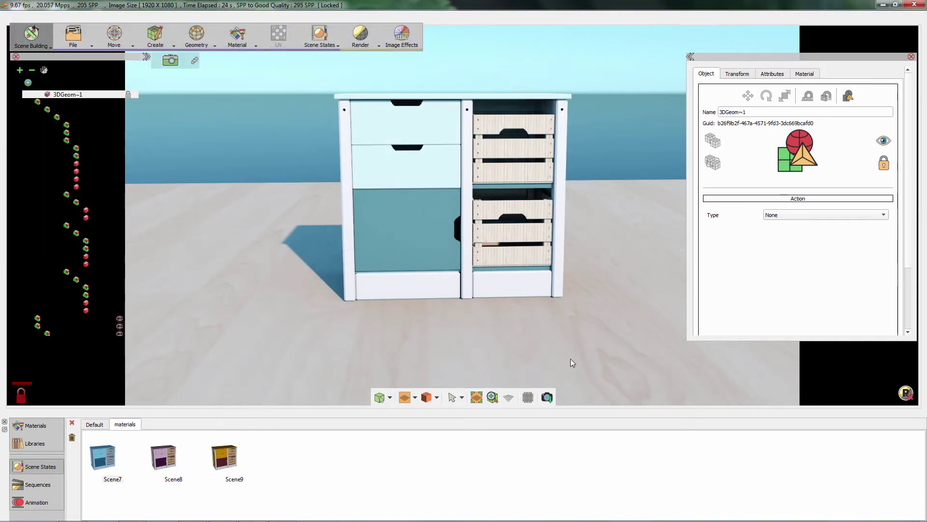
Step: Leave the render, apply the Default Scene2 cabinet state, and render it again
left_click(361, 35)
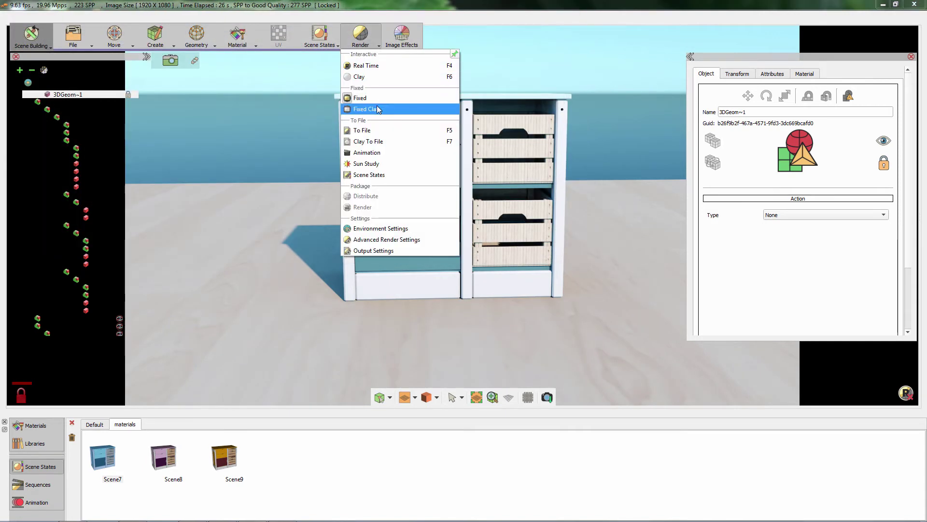
left_click(365, 98)
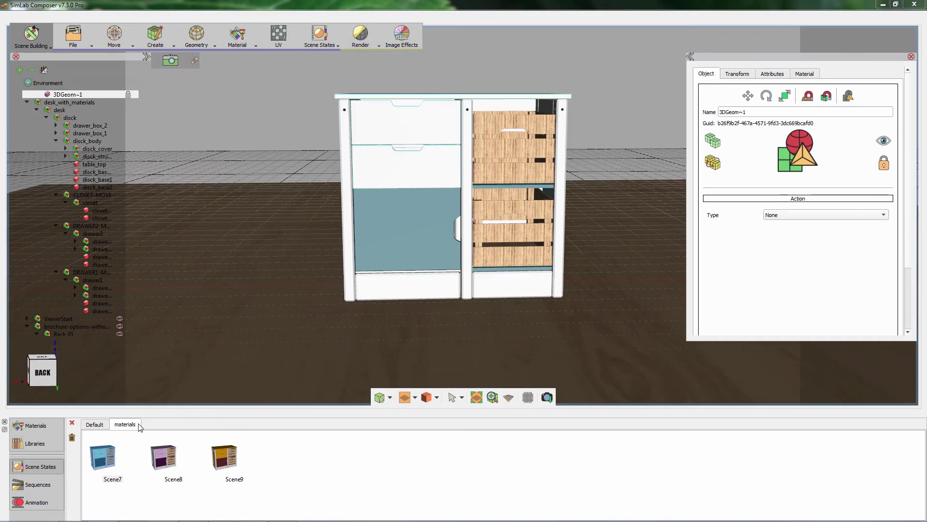
left_click(95, 425)
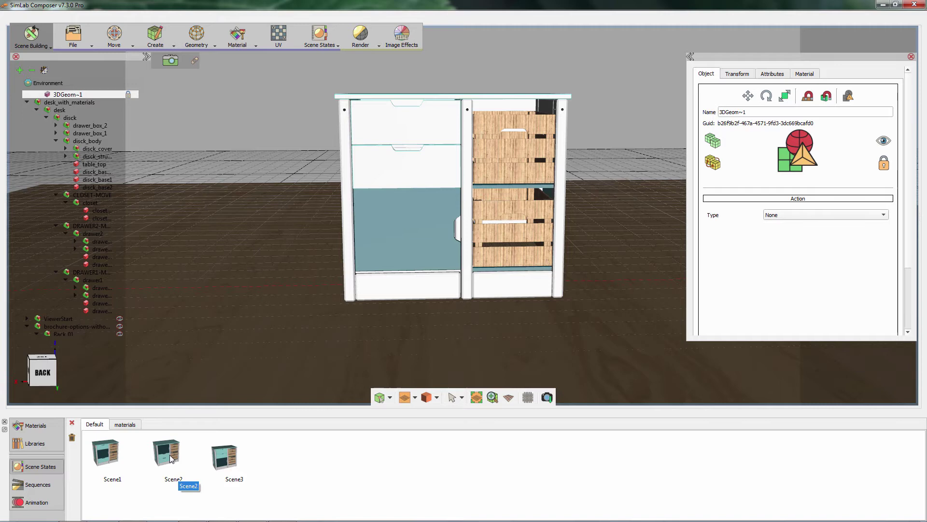
double_click(176, 467)
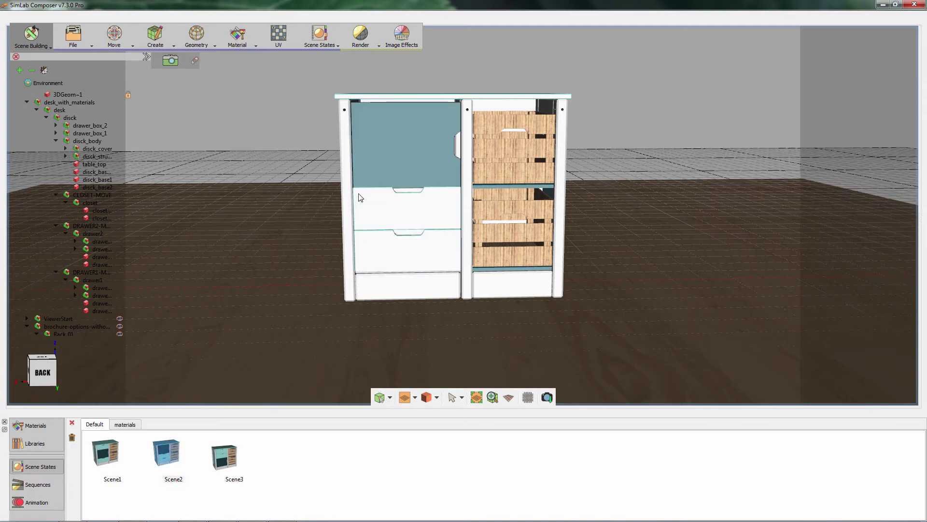
left_click(360, 48)
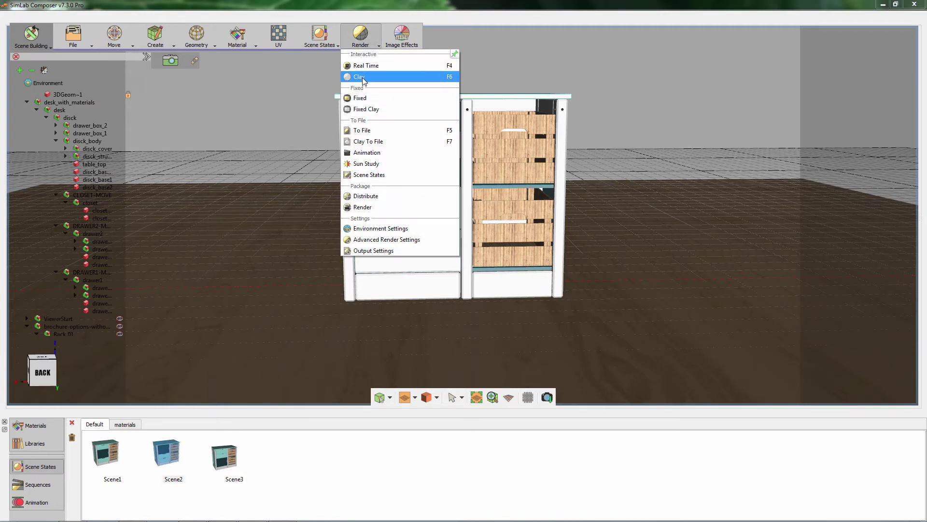
left_click(373, 98)
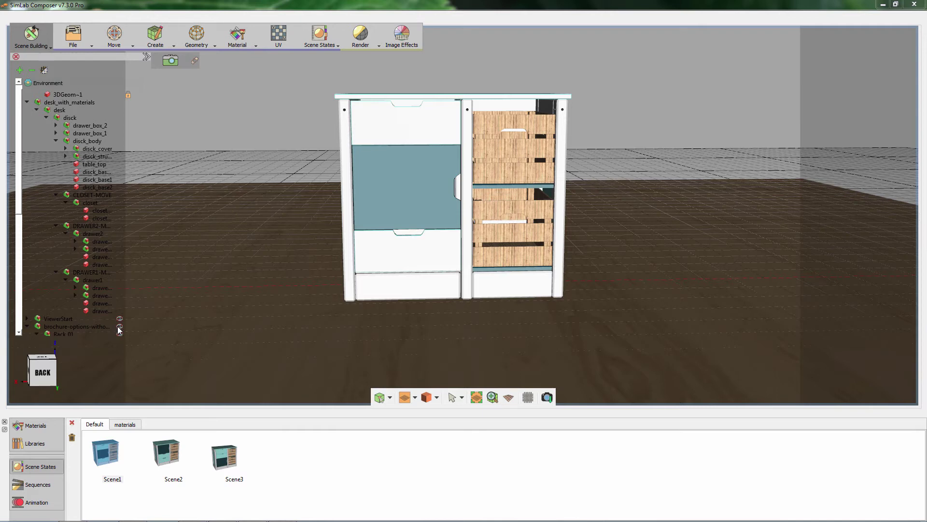
Step: Unhide the brochure-options rack and frame both the cabinet and the rack
double_click(119, 327)
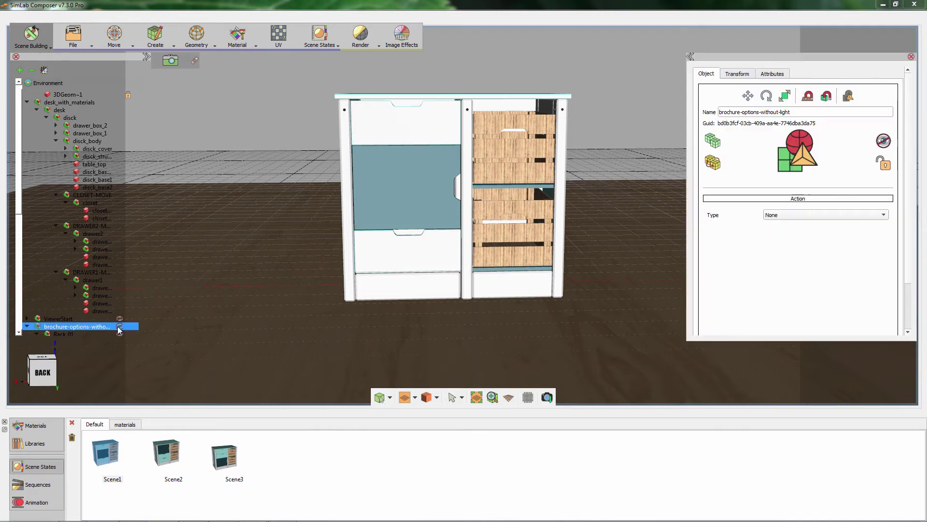
left_click(883, 141)
scroll(598, 183, "down", 2)
scroll(605, 176, "down", 2)
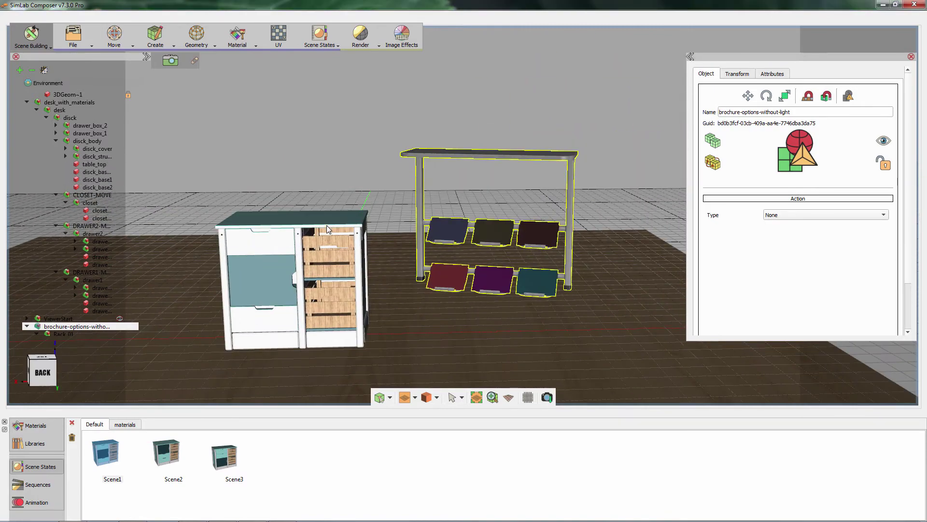
left_click_drag(327, 225, 410, 253)
scroll(410, 251, "up", 4)
Step: Recolour the dark top-right plate's material to white
left_click(467, 205)
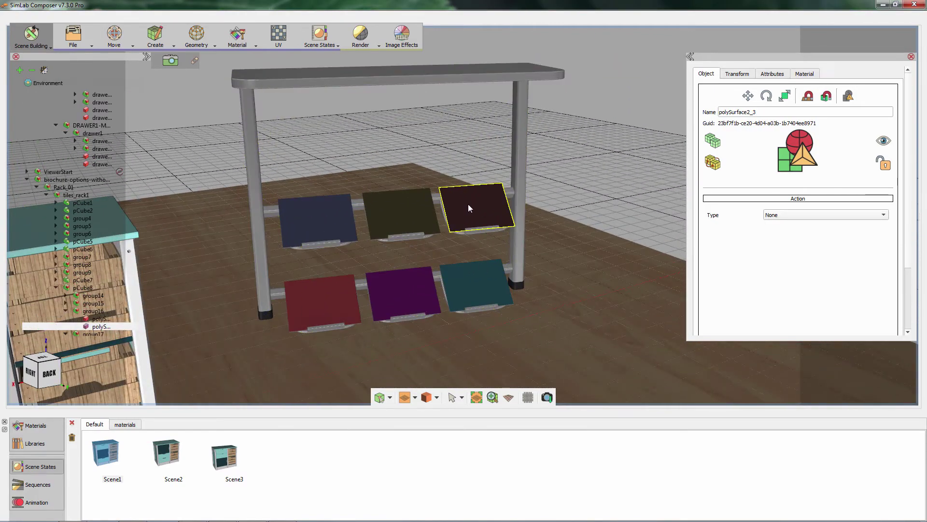
left_click(807, 75)
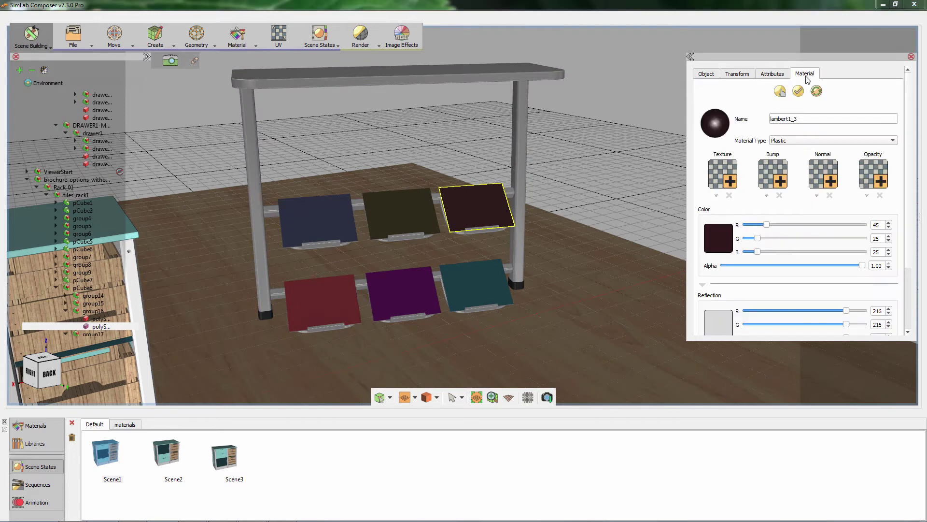
left_click(720, 239)
left_click(898, 204)
left_click_drag(913, 188, 913, 111)
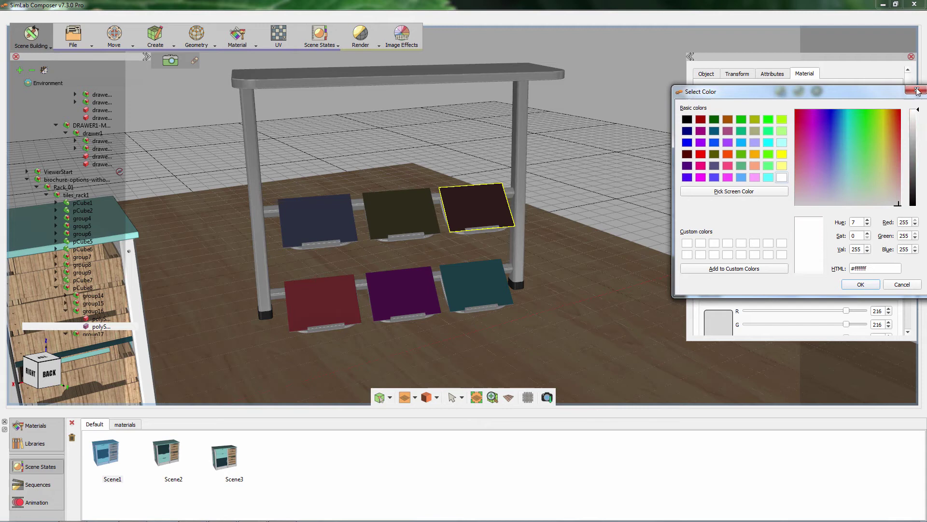
left_click(869, 284)
Step: Recolour the olive plate white and pick pure white (255,255,255) for the navy plate
left_click(401, 215)
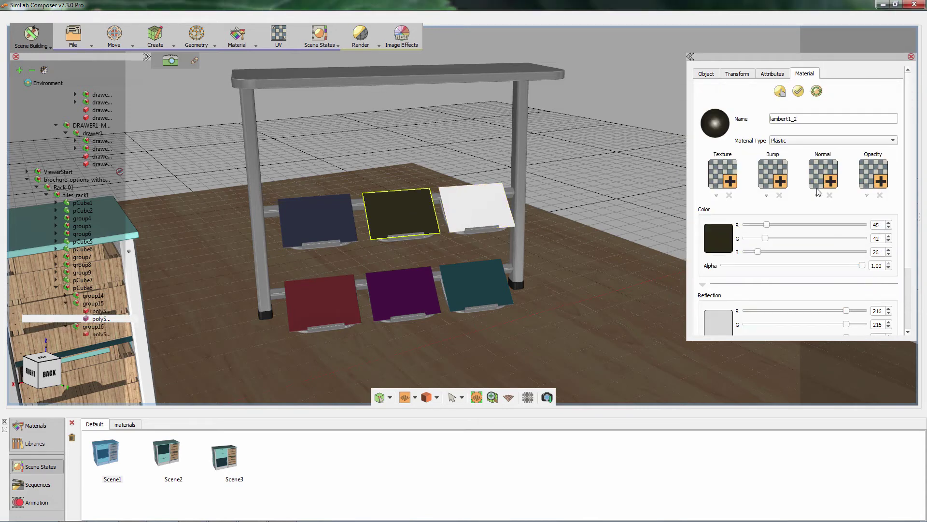
left_click(719, 236)
left_click_drag(913, 190, 912, 110)
left_click(861, 284)
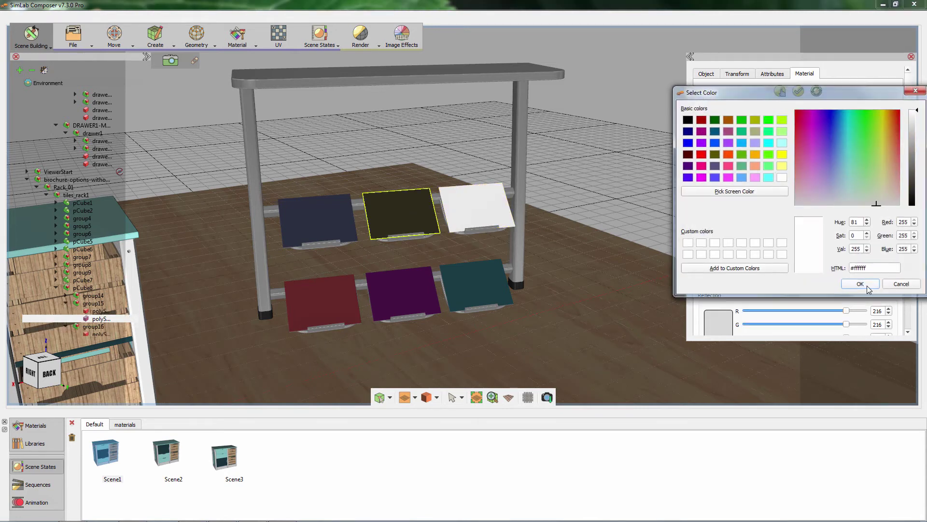
left_click(317, 219)
left_click(719, 239)
left_click_drag(915, 190, 917, 111)
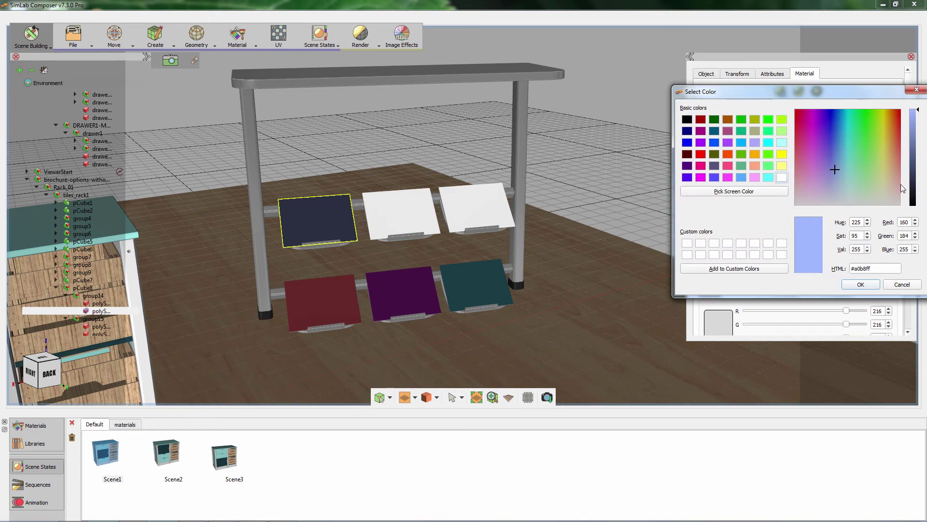
left_click(781, 177)
Step: Confirm white for the navy plate and apply 1.jpg as the left plate's texture
left_click(860, 284)
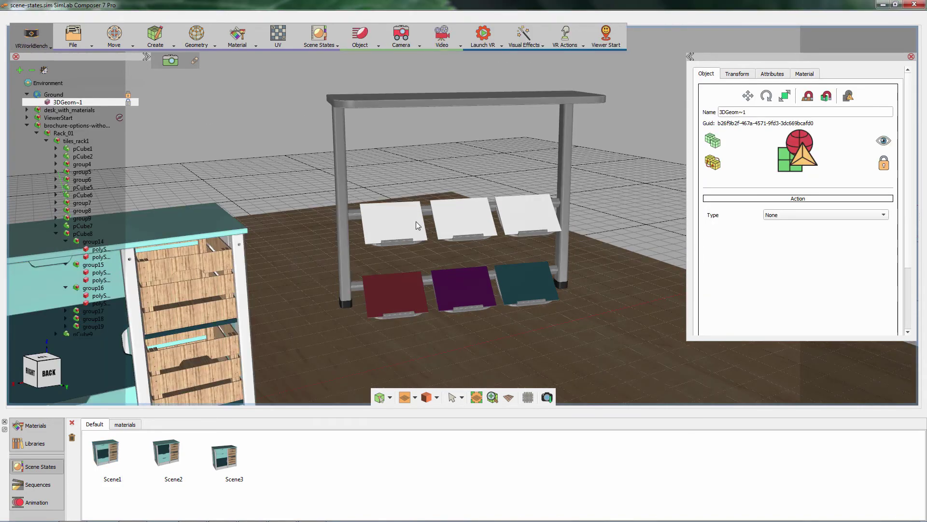
left_click(416, 221)
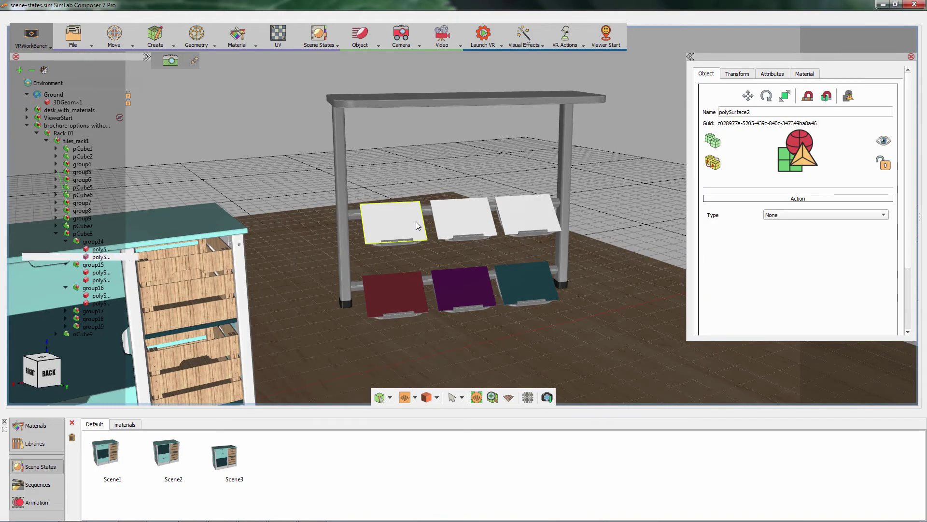
left_click(804, 74)
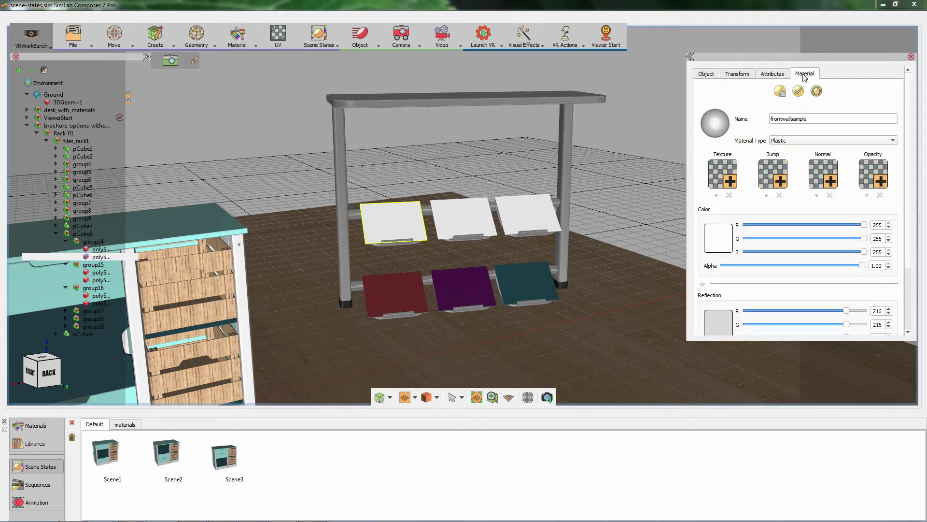
left_click(730, 180)
left_click(628, 150)
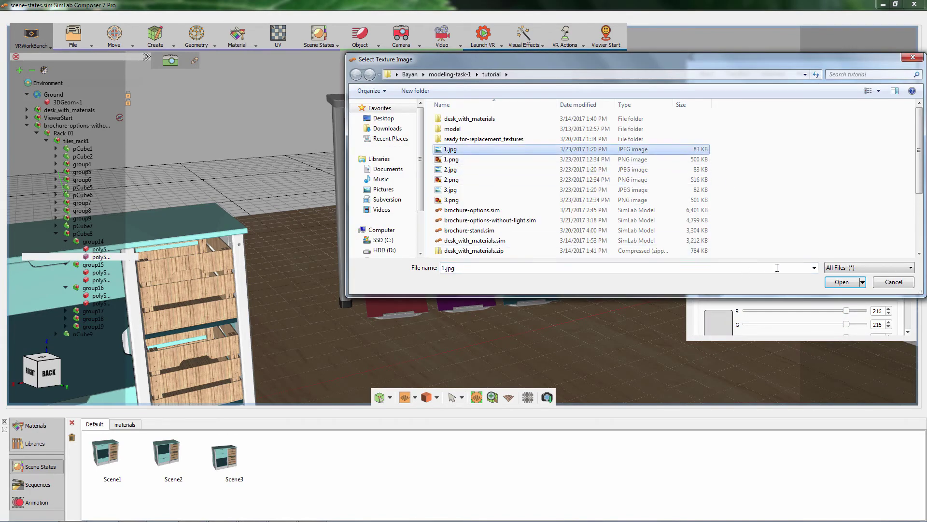
left_click(842, 281)
Step: Texture the middle upper plate with 2.jpg and the right plate with 3.jpg
left_click(485, 217)
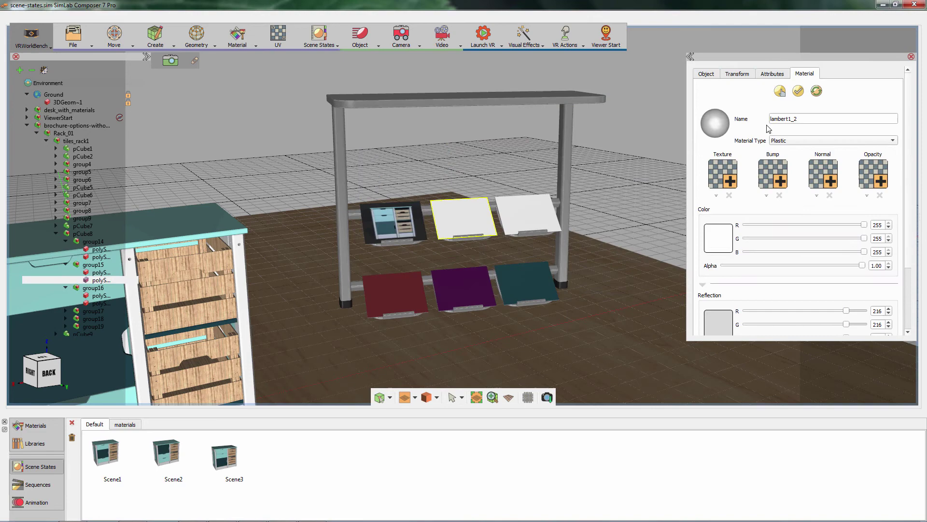
left_click(730, 181)
left_click(475, 169)
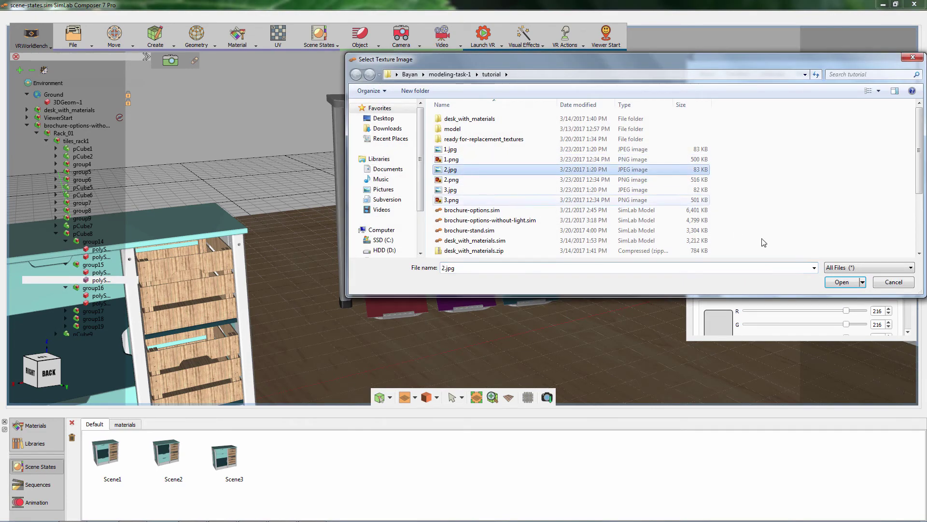
left_click(851, 284)
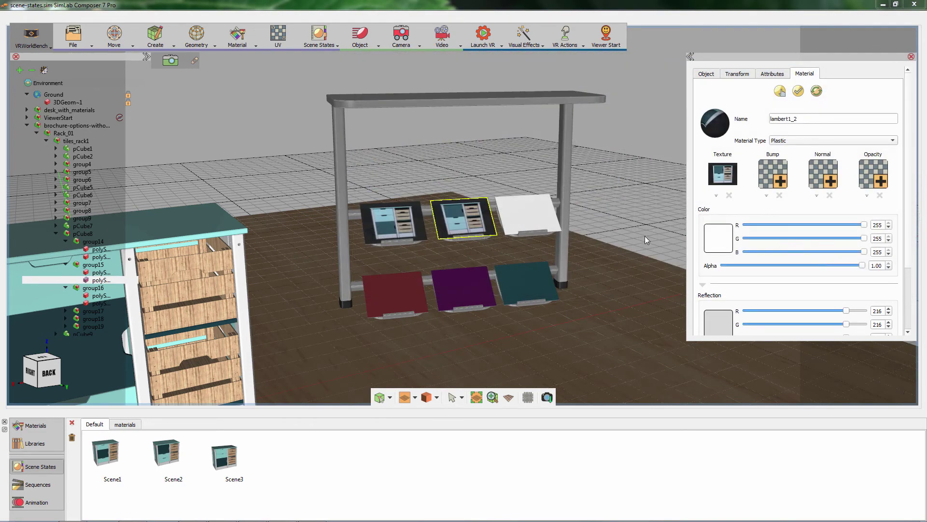
left_click(529, 218)
left_click(730, 180)
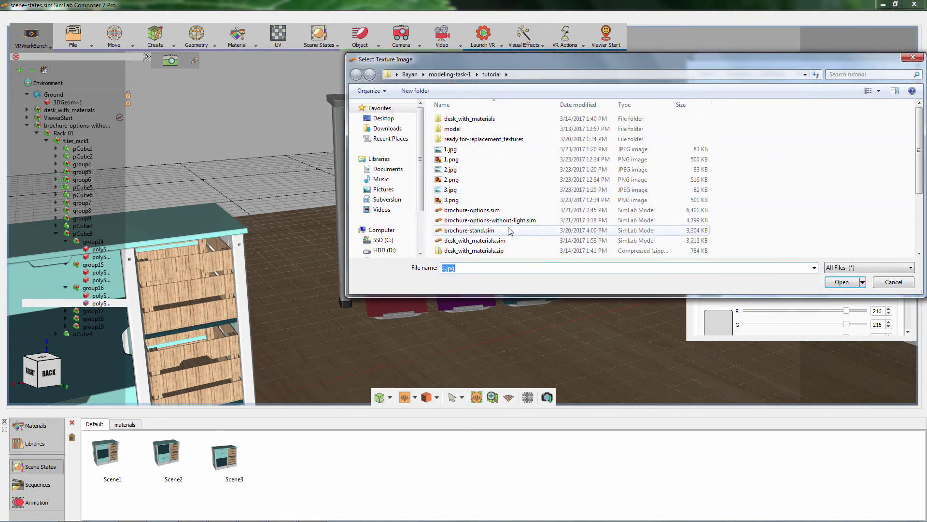
left_click(459, 190)
left_click(841, 282)
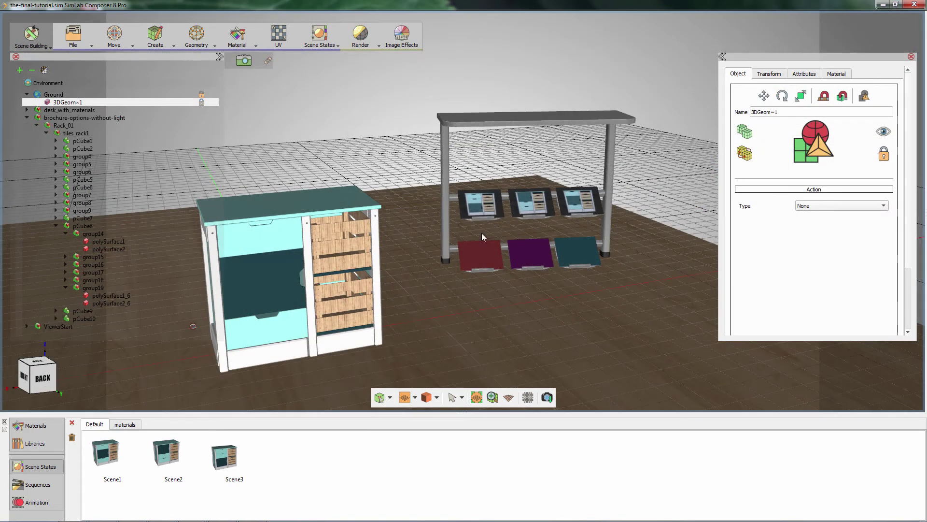
Step: Give the top-left image plate a Scene State action linked to Scene3
left_click(484, 206)
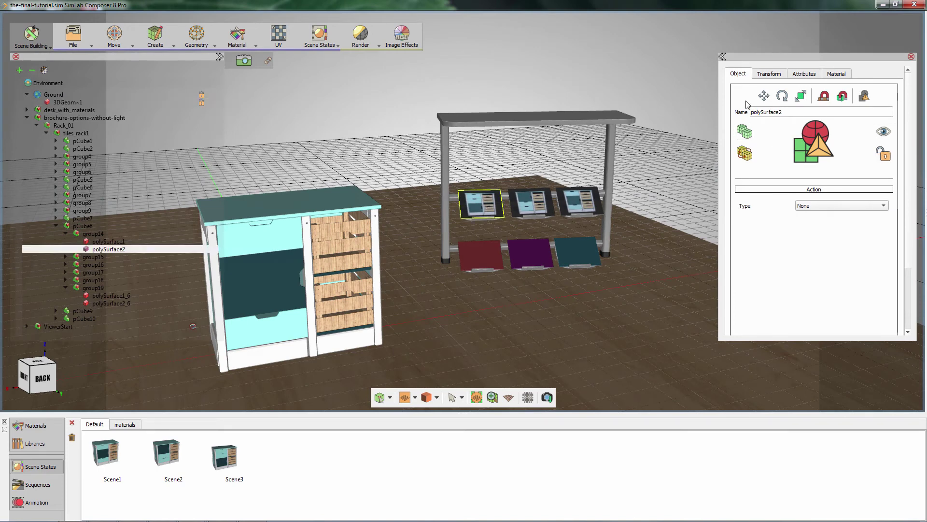
left_click(823, 207)
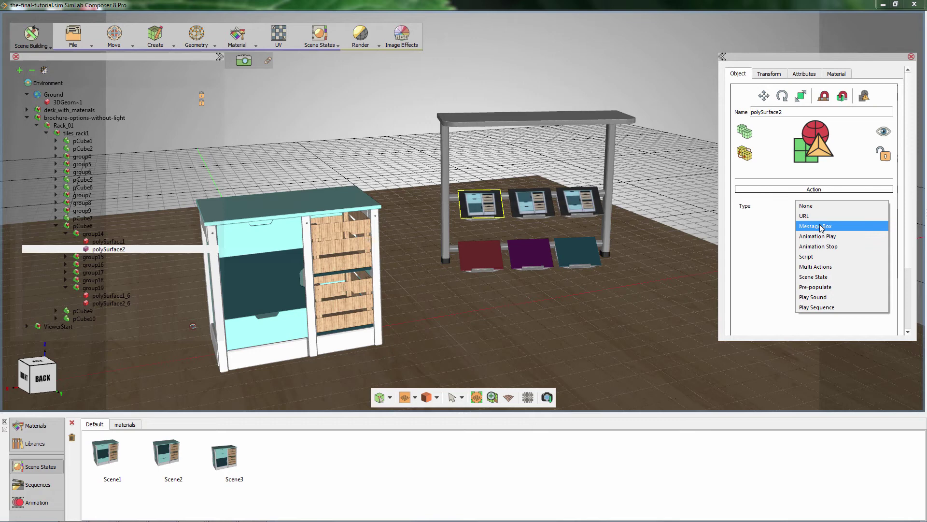
left_click(843, 280)
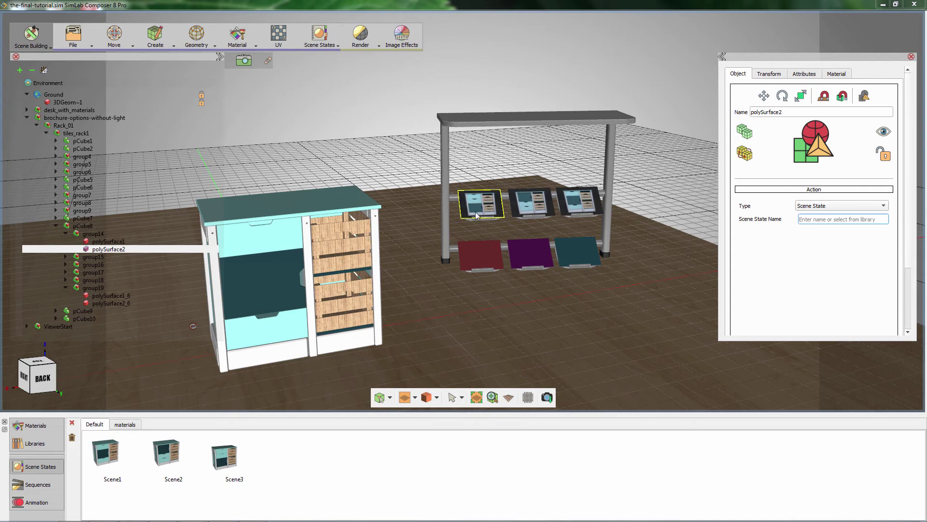
left_click(233, 457)
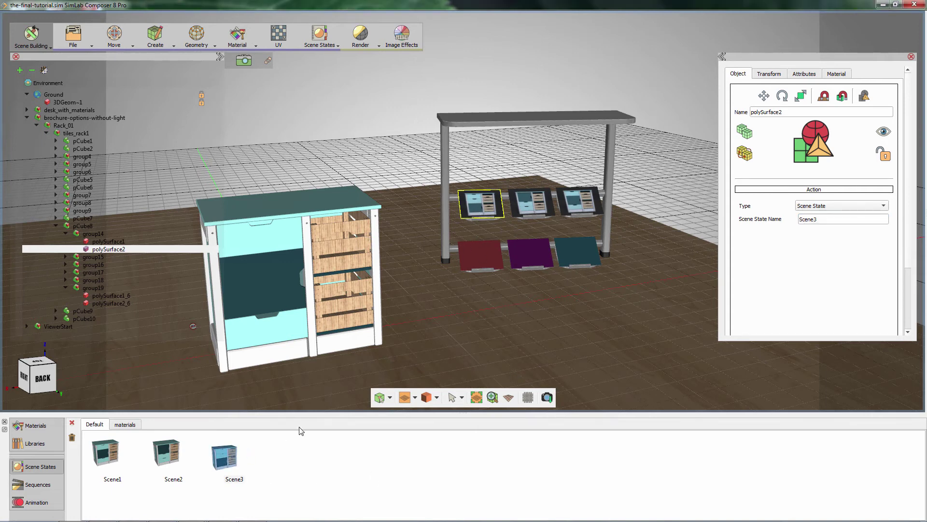
Step: Link the middle plate to Scene2 and the right plate to Scene1 via Scene State actions
left_click(531, 203)
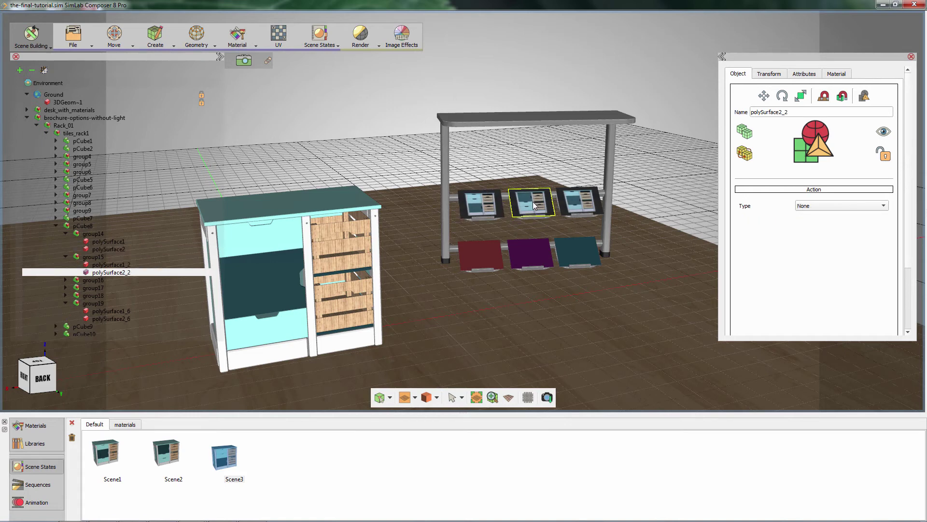
left_click(811, 205)
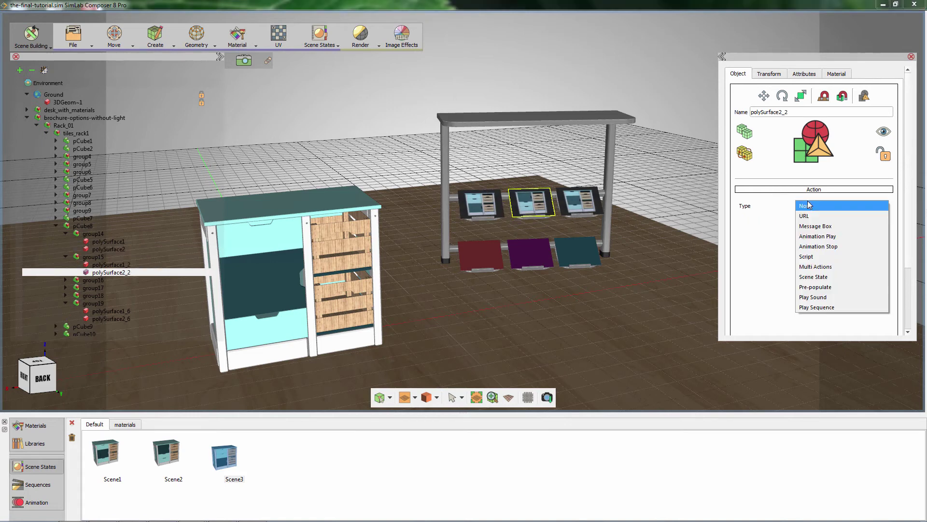
left_click(828, 278)
left_click(167, 454)
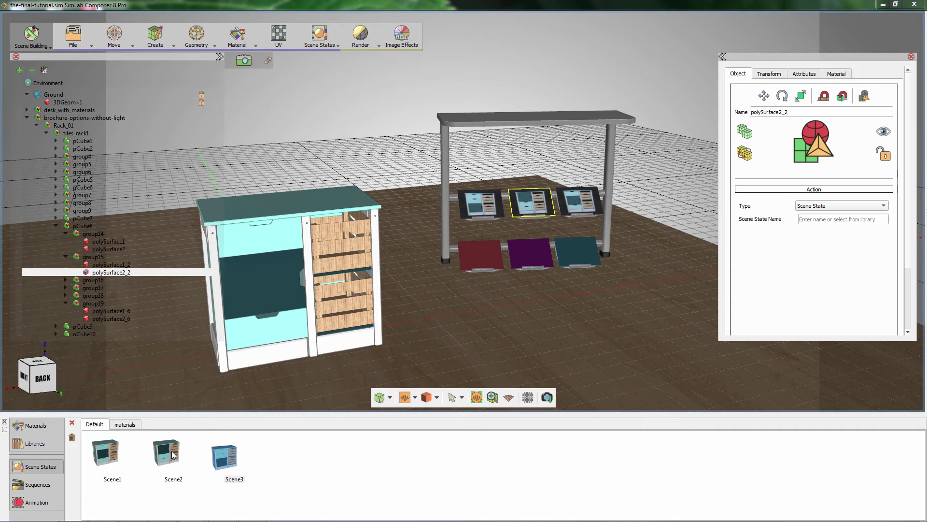
left_click(588, 208)
left_click(841, 205)
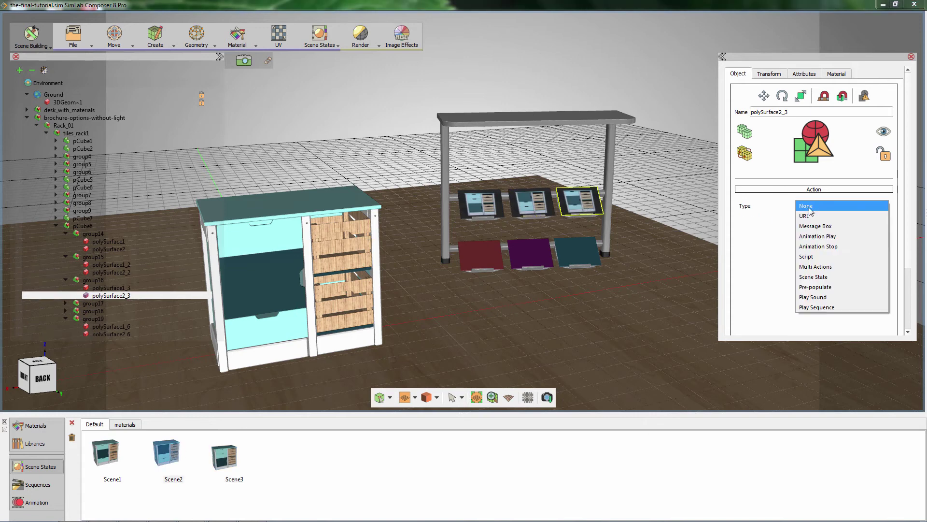
left_click(829, 275)
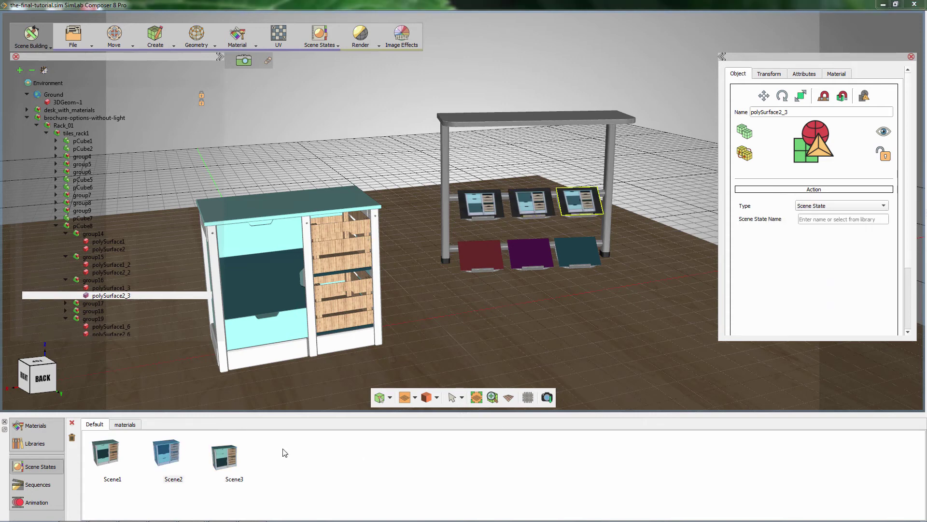
left_click(106, 454)
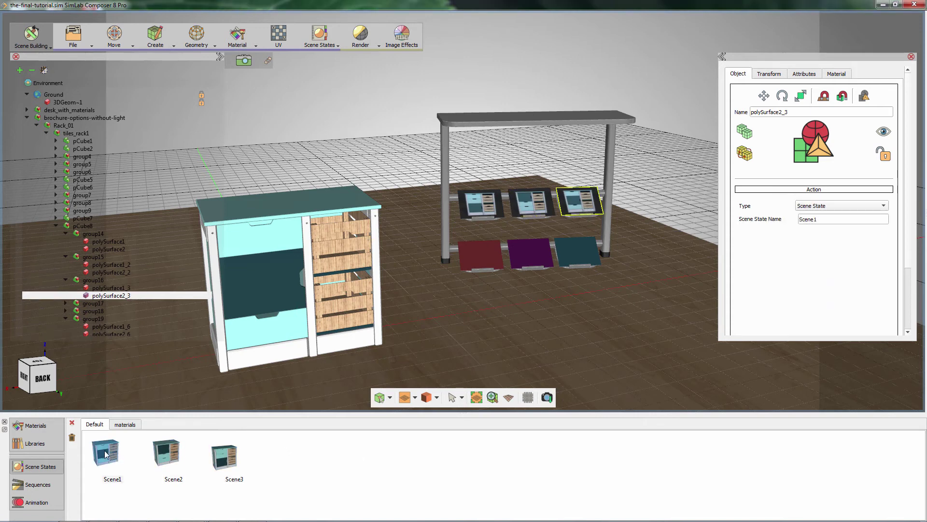
Step: Give the red lower plate a Scene State action using the materials states, Scene9
left_click(480, 259)
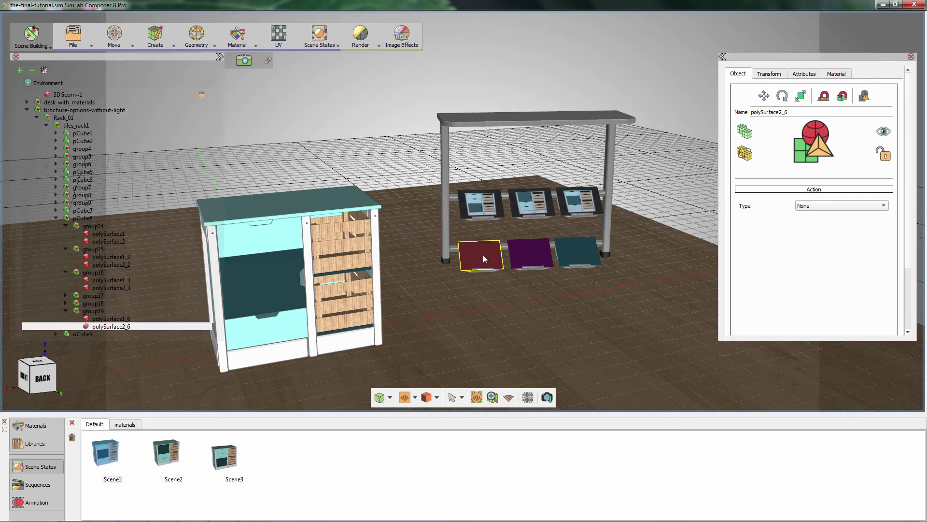
left_click(811, 207)
left_click(820, 277)
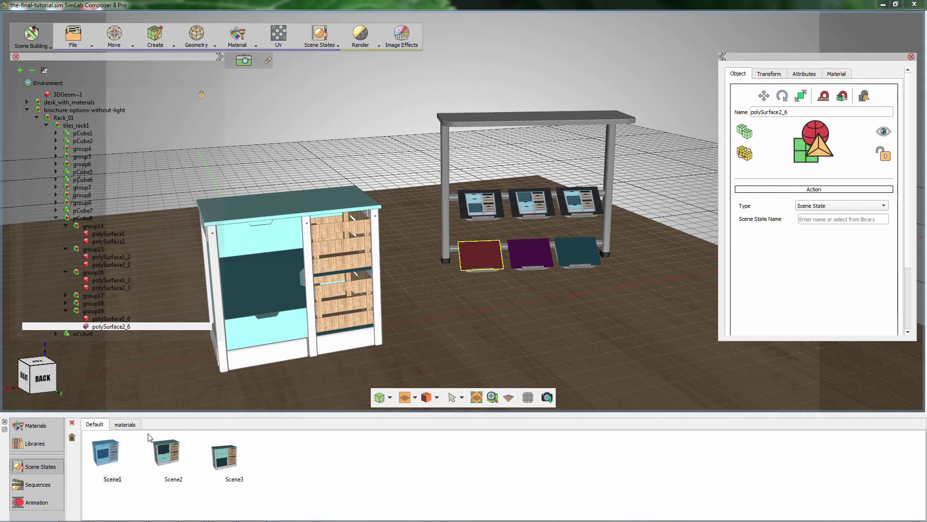
left_click(125, 424)
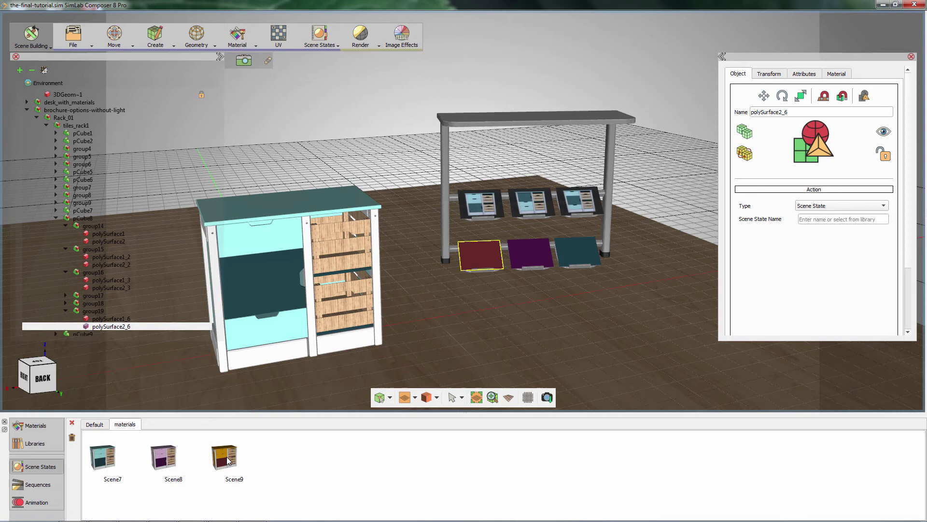
Step: Link the purple plate to Scene8 and the teal plate to Scene7 as Scene State actions
left_click(530, 254)
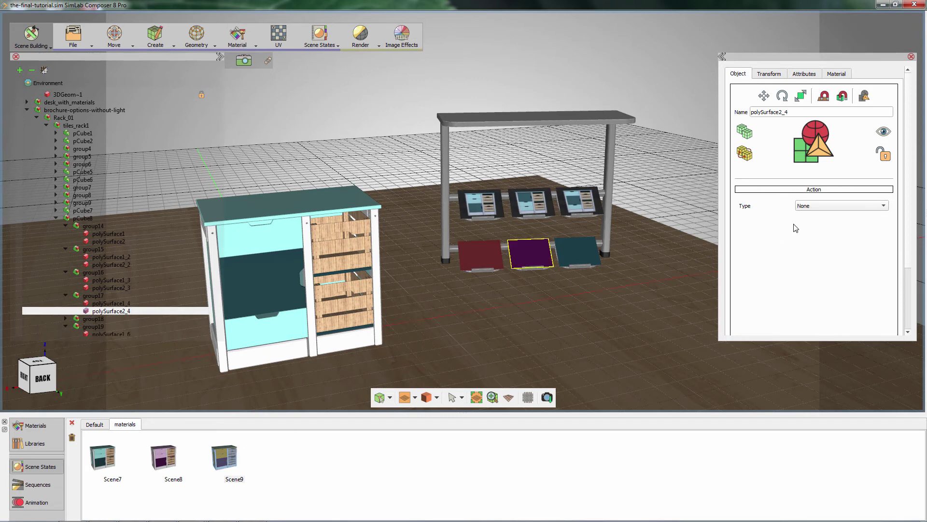
left_click(809, 207)
left_click(818, 278)
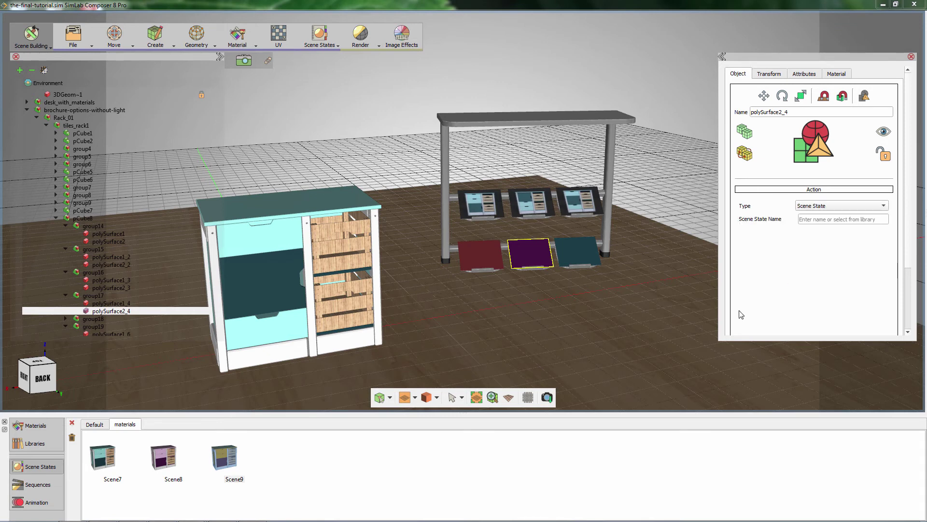
left_click(162, 464)
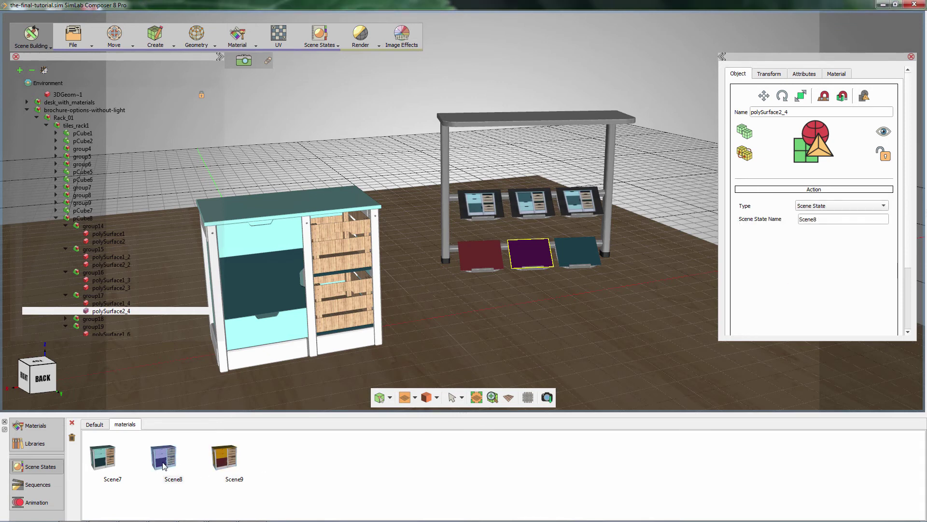
left_click(587, 256)
left_click(812, 206)
left_click(822, 280)
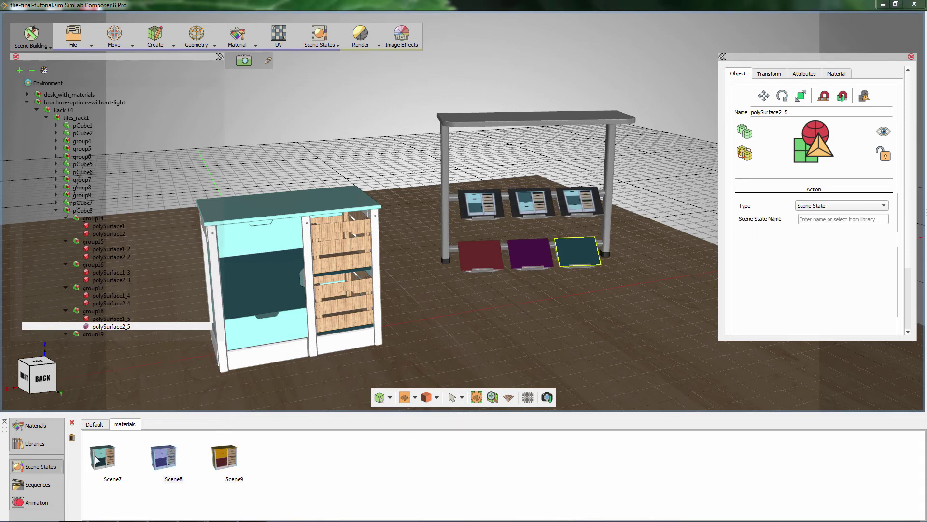
left_click(109, 462)
Step: Select ViewerStart, switch to the Virtual Reality workspace, and start the Desktop Viewer
middle_click_drag(555, 323, 438, 302)
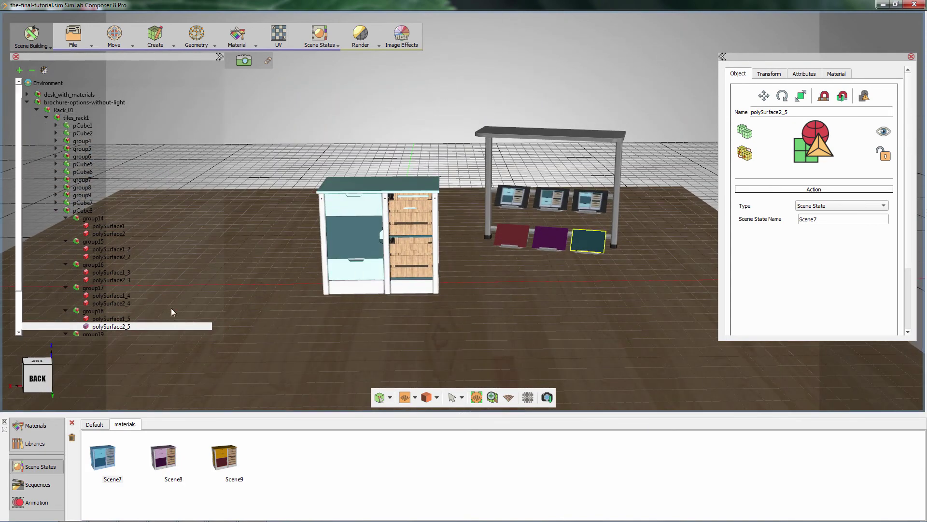
left_click(33, 71)
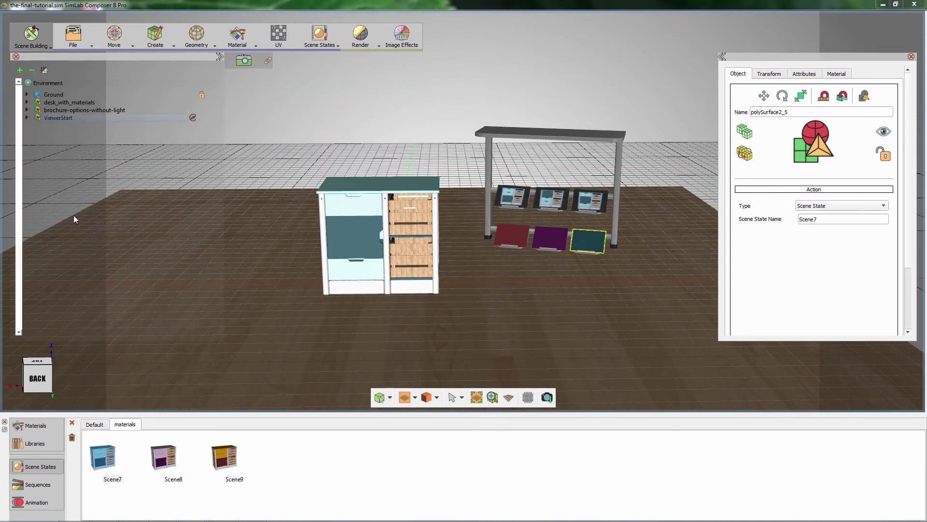
left_click(64, 118)
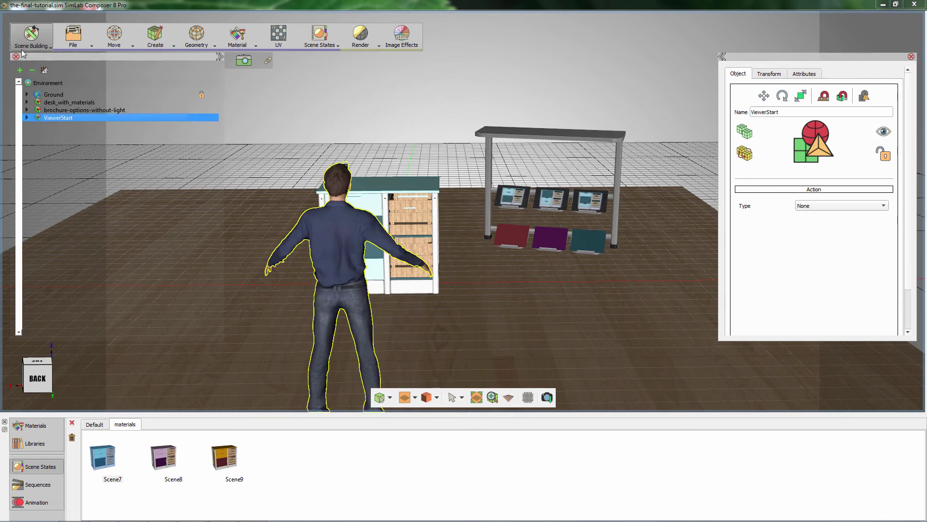
left_click(31, 38)
left_click(51, 112)
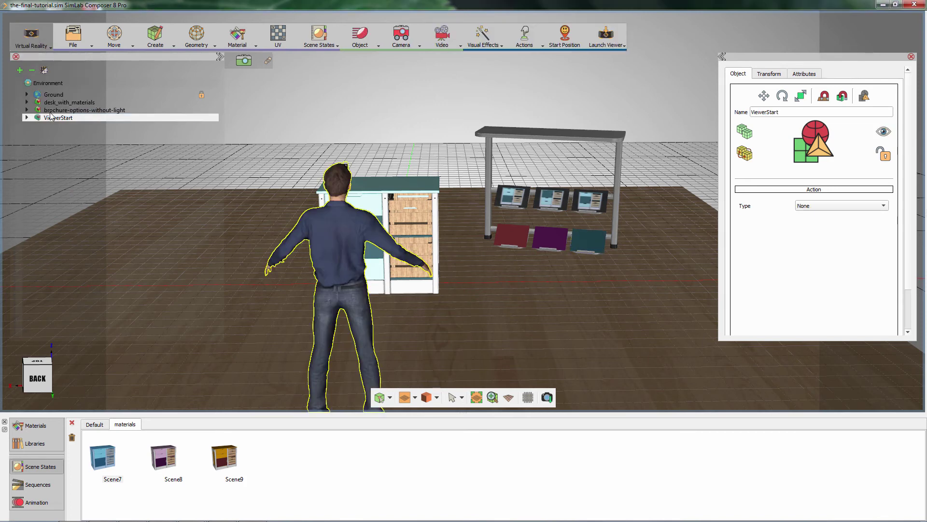
left_click(625, 45)
left_click(628, 88)
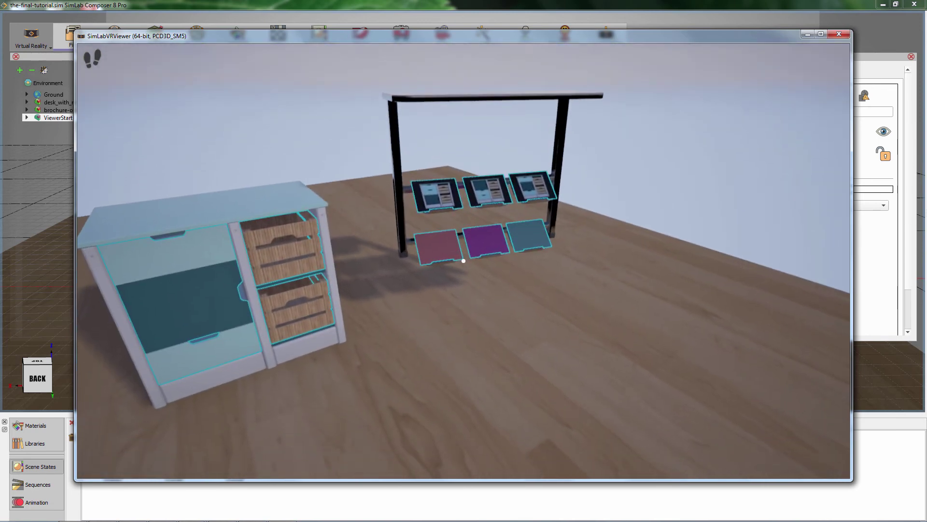
Step: Switch the cabinet to purple and back to teal via the plates, then exit with Esc
left_click(463, 261)
left_click(464, 261)
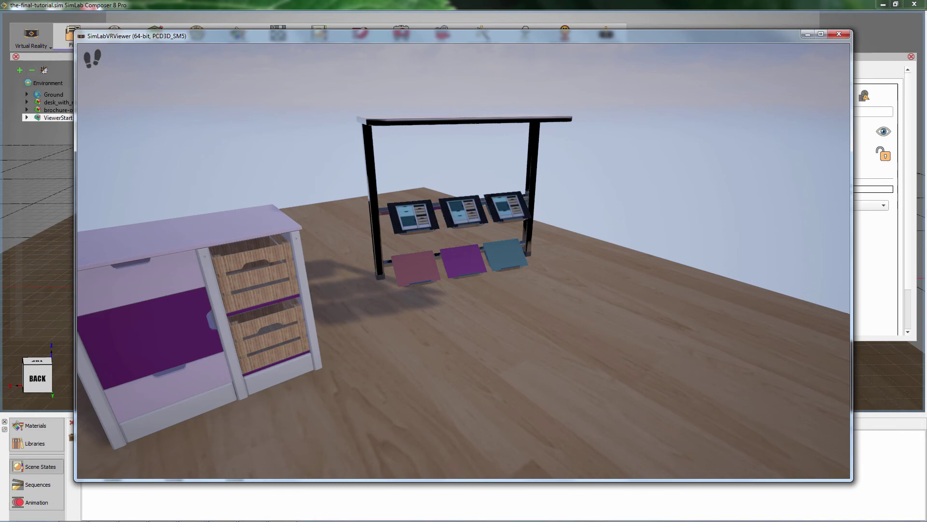
left_click(464, 261)
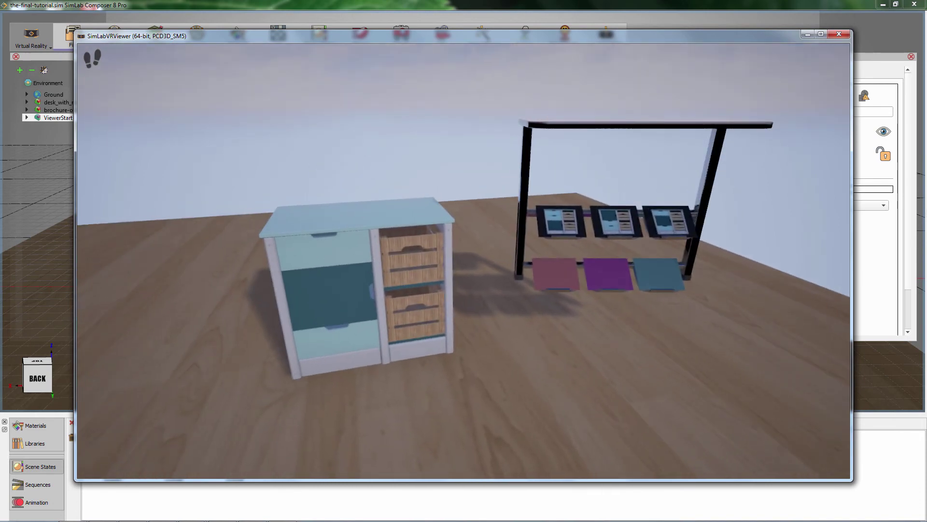
key("Escape")
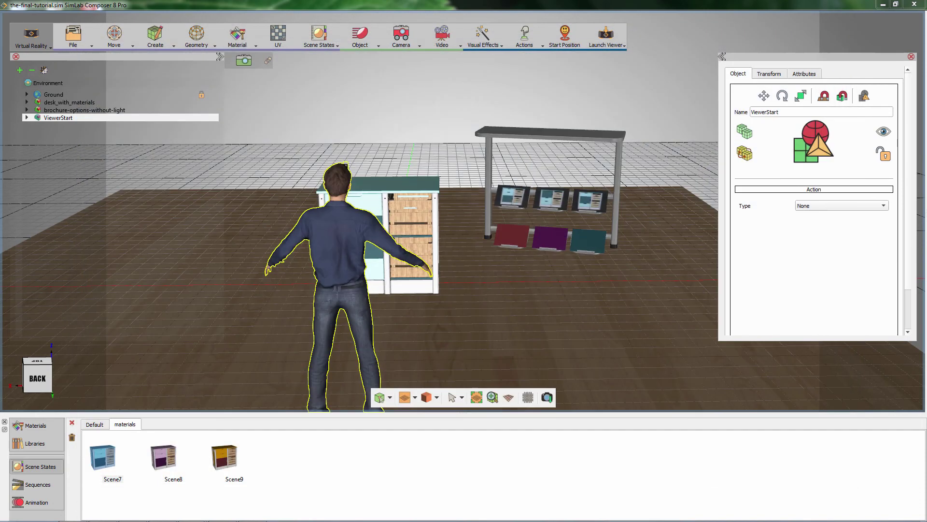